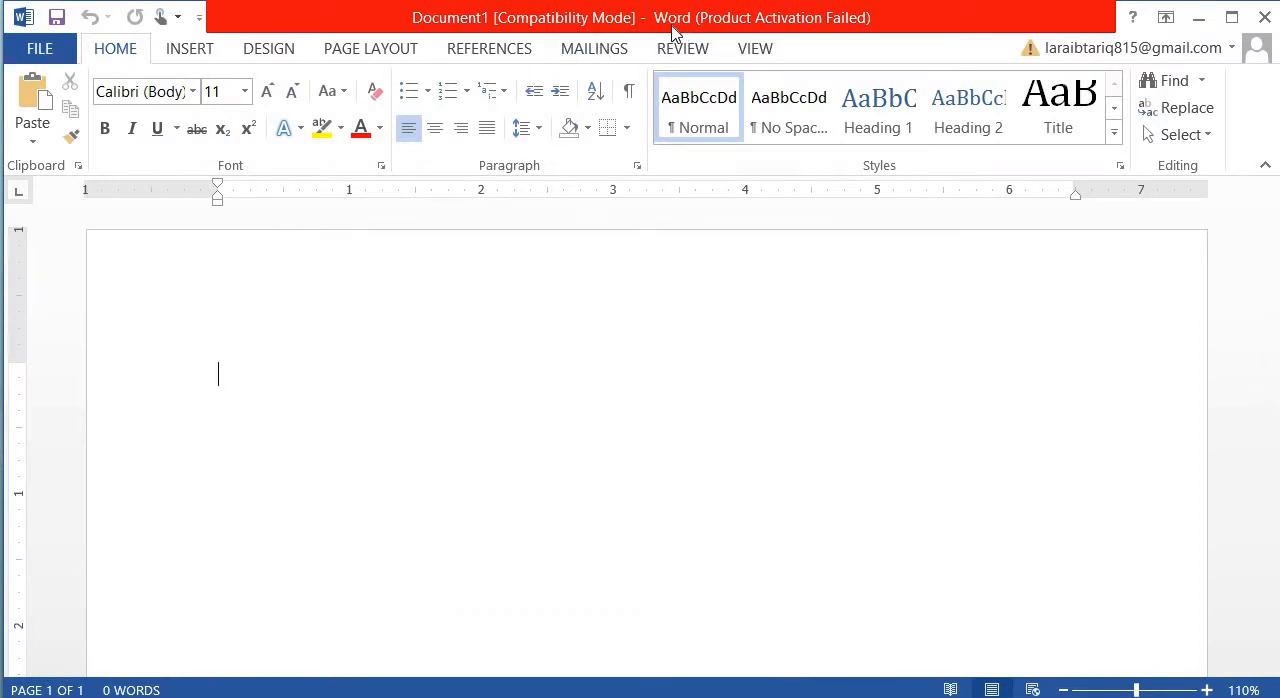
# - Check the slide on inserting and editing text, then enter "computer" in the blank Word document
pyautogui.click(1193, 17)
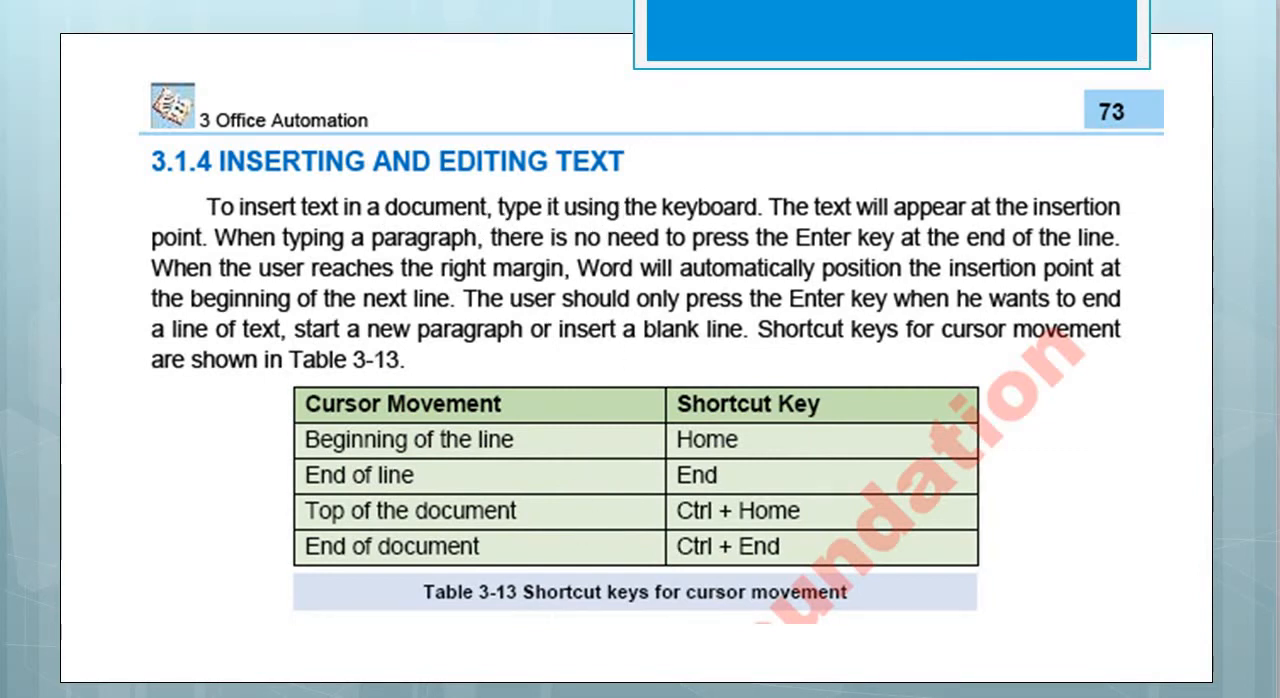
pyautogui.click(600, 697)
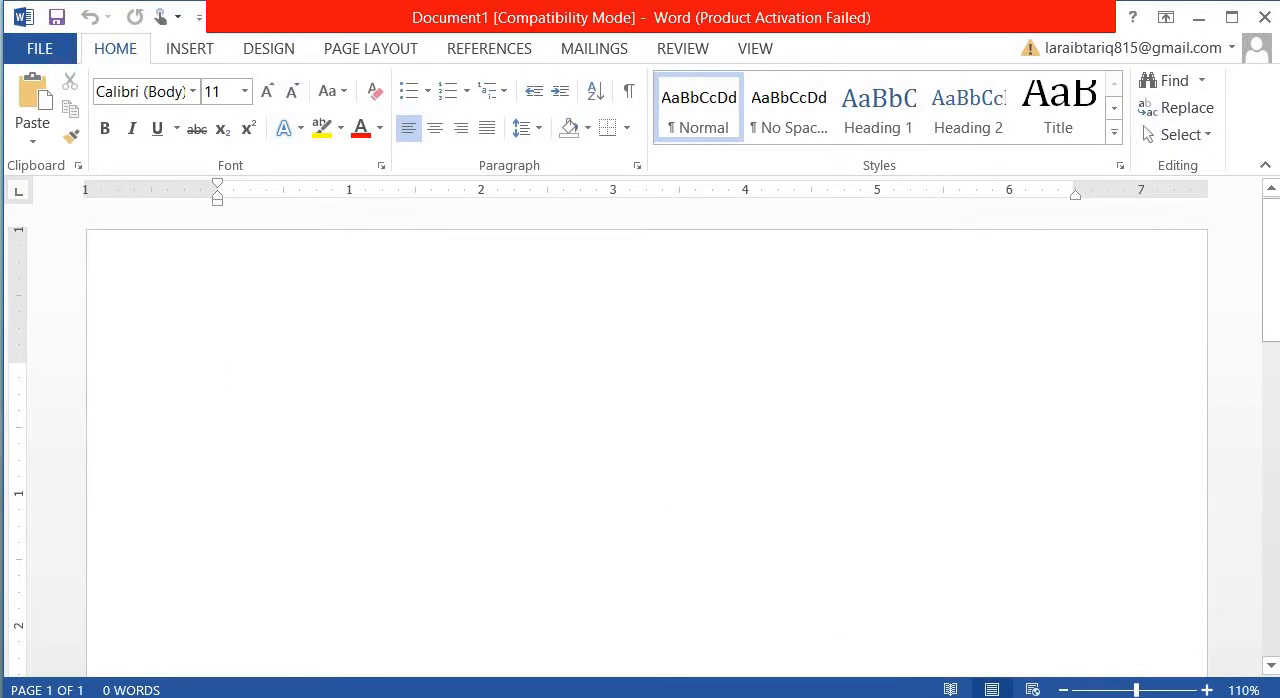
pyautogui.write('computer')
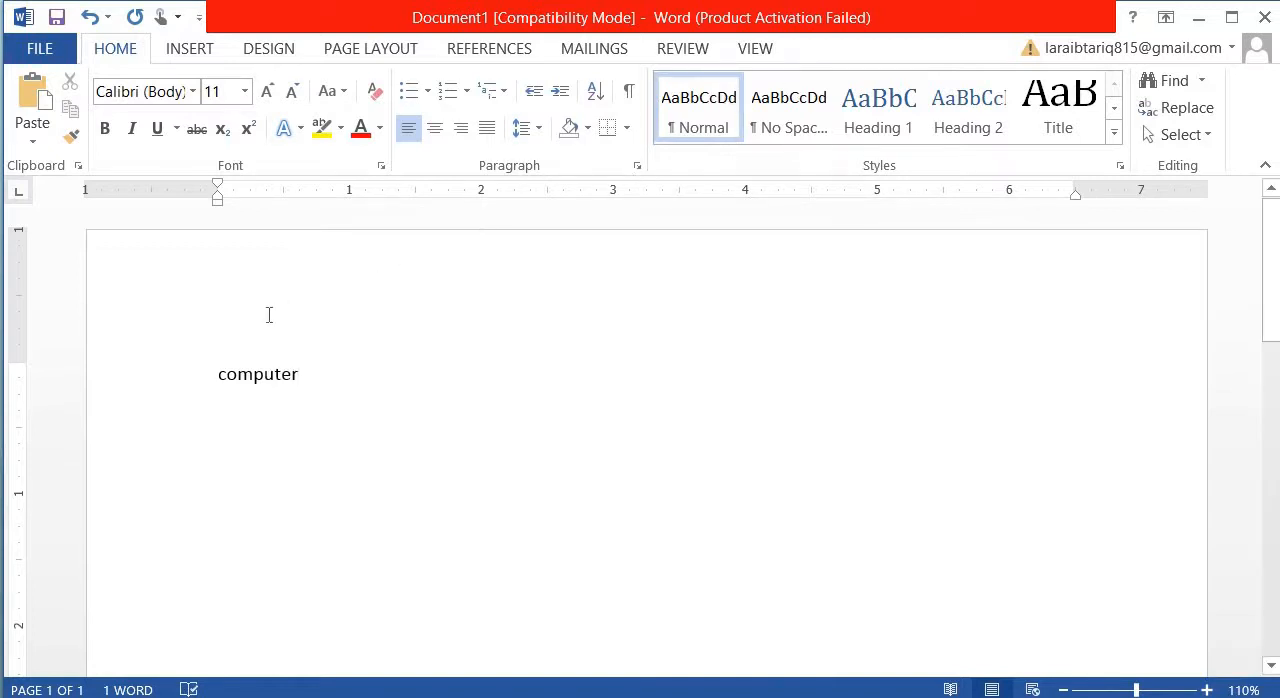
# - Enlarge the word "computer" to font size 28
pyautogui.click(211, 375)
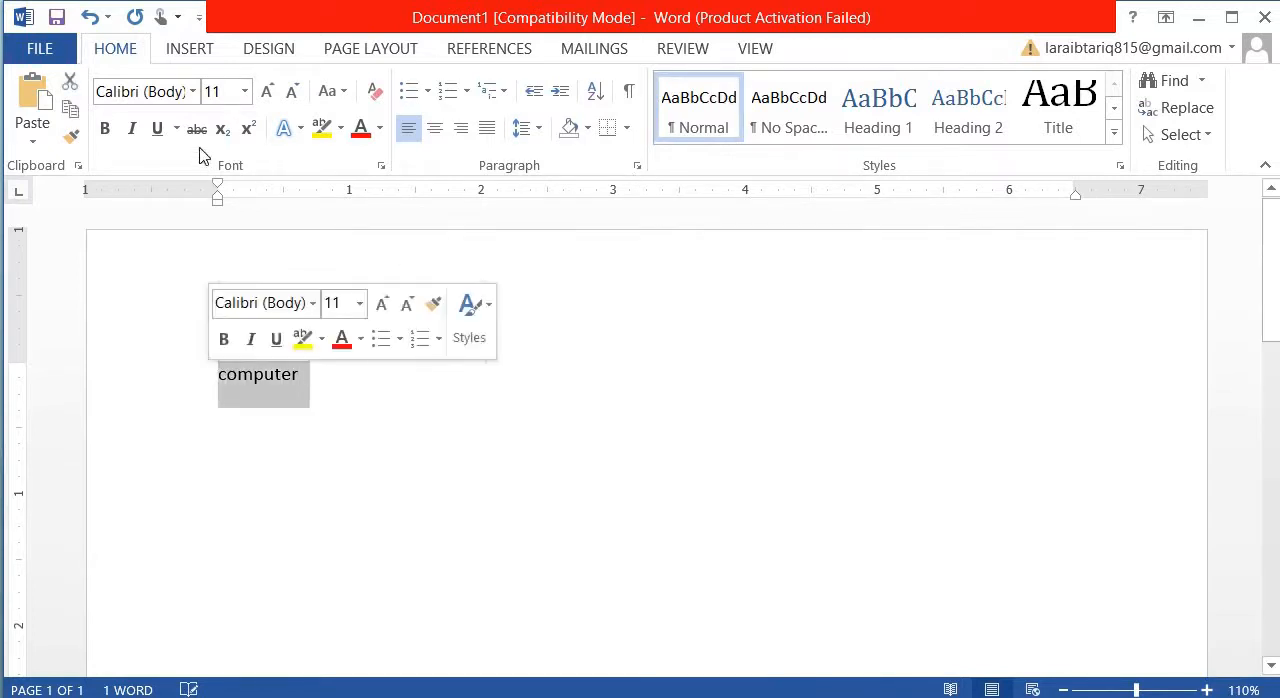
pyautogui.click(268, 92)
pyautogui.click(268, 92)
pyautogui.click(268, 92)
pyautogui.doubleClick(268, 92)
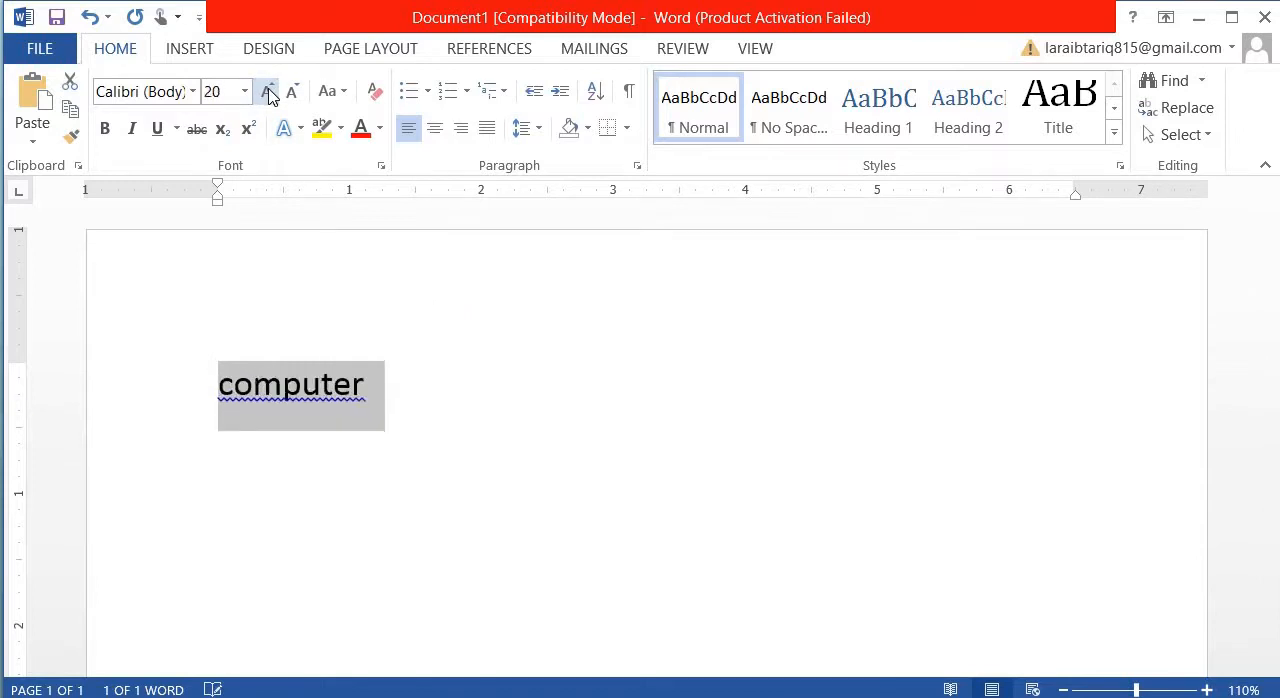
pyautogui.click(268, 92)
pyautogui.click(268, 92)
pyautogui.click(268, 92)
pyautogui.click(268, 92)
pyautogui.click(390, 322)
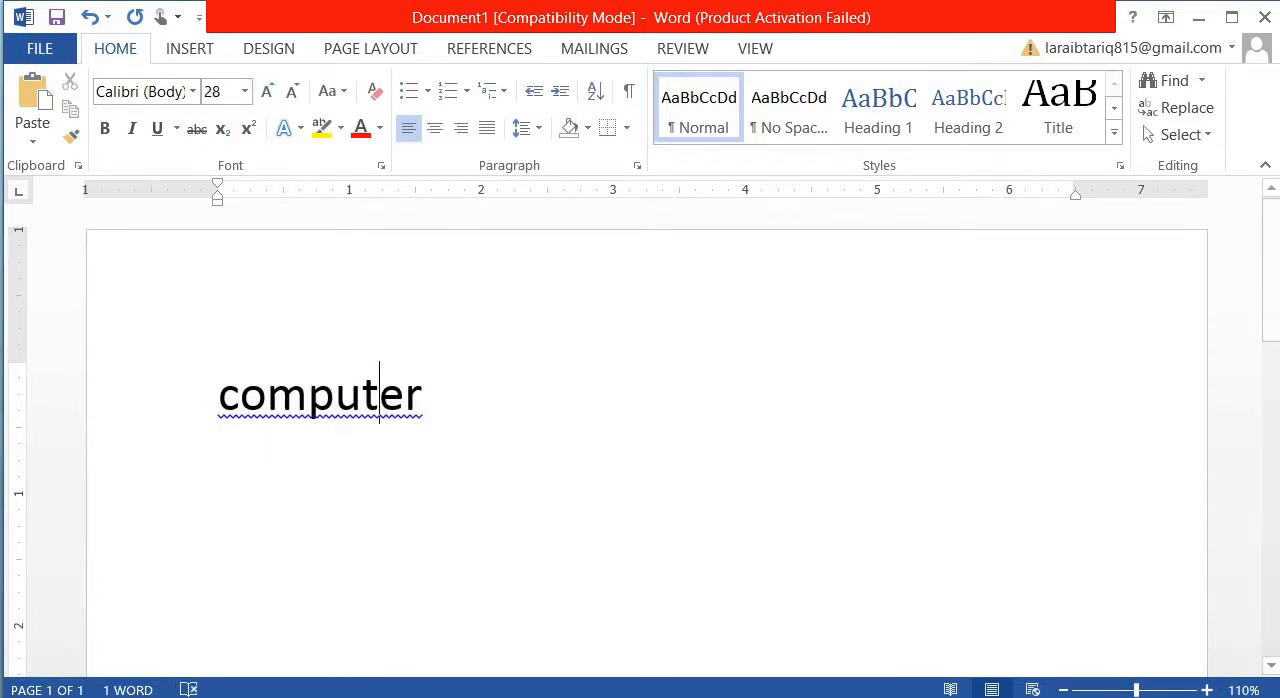
# - Review the slide on inserting and editing text, then return to Word and place the insertion point within "computer"
pyautogui.click(1197, 18)
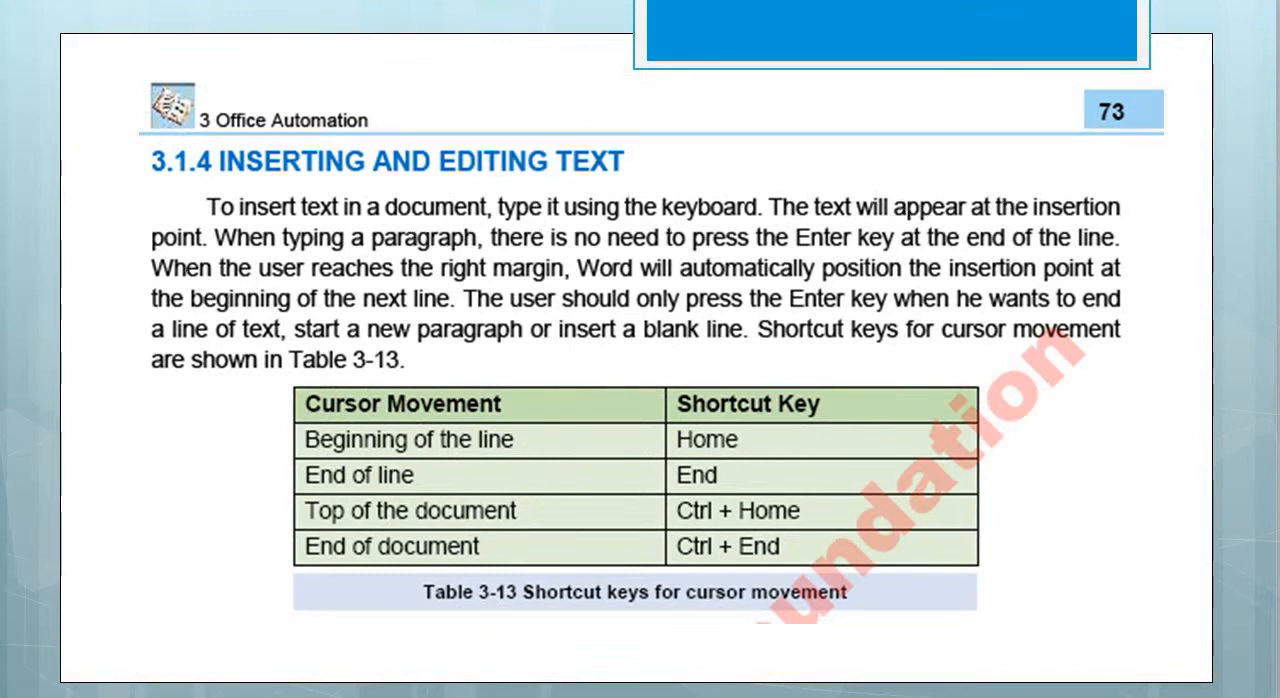
pyautogui.hotkey('alt', 'Tab')
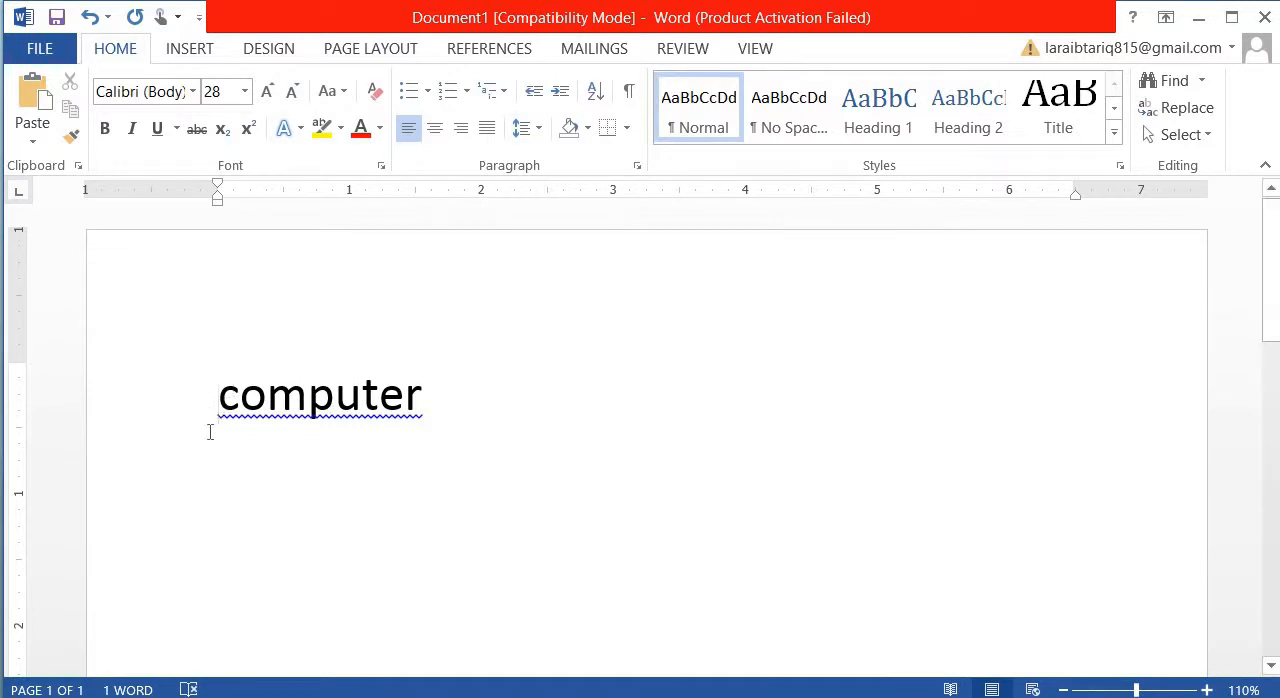
pyautogui.click(194, 360)
pyautogui.click(267, 395)
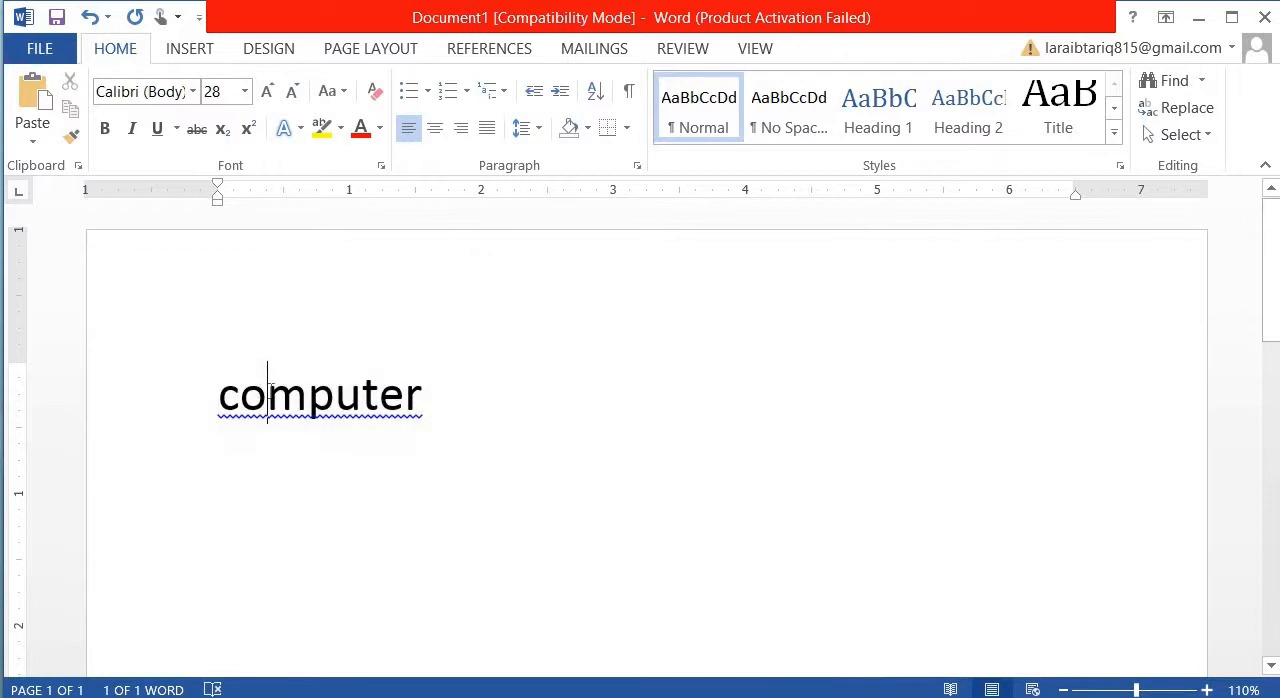
# - Add a new line below "Computer" reading "Computer science"
pyautogui.press('Return')
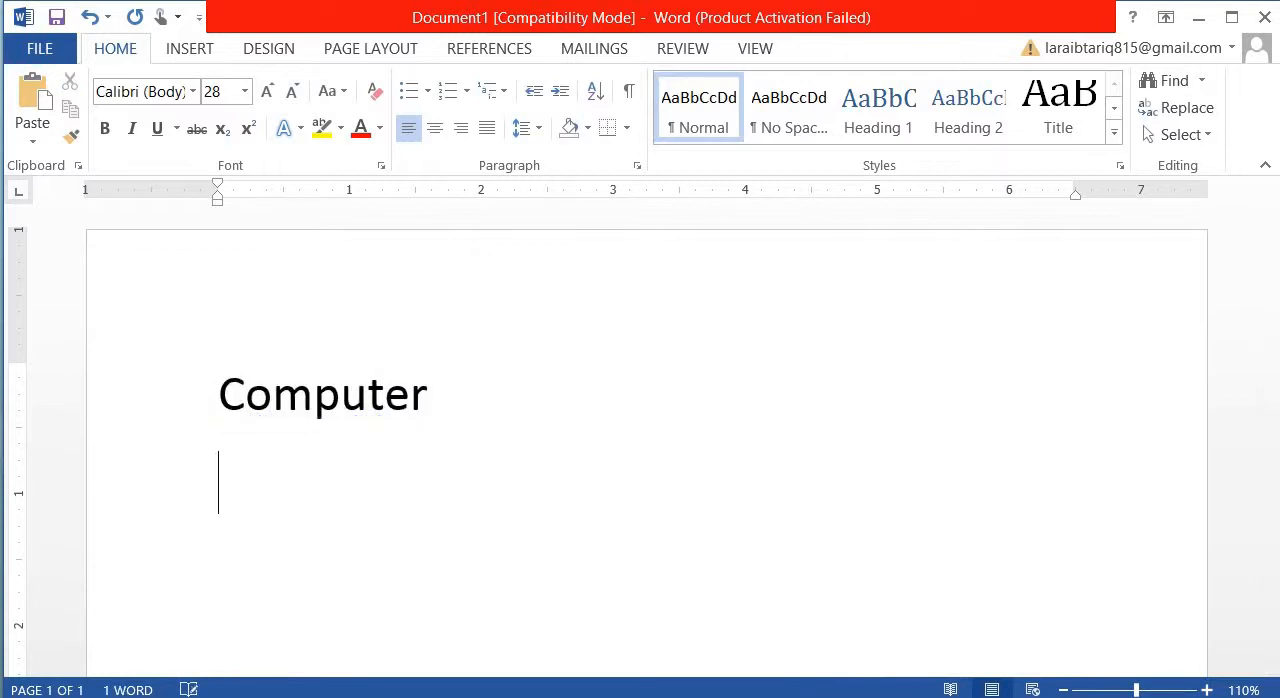
pyautogui.write('comp')
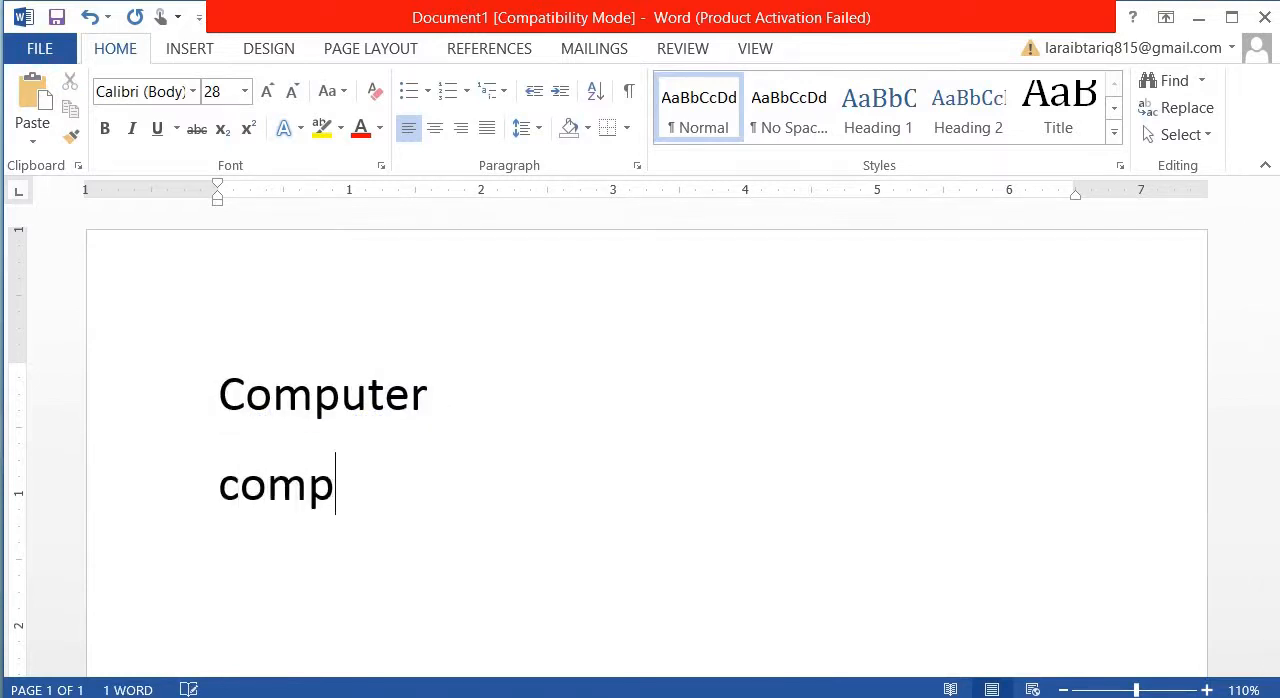
pyautogui.write('uter sc')
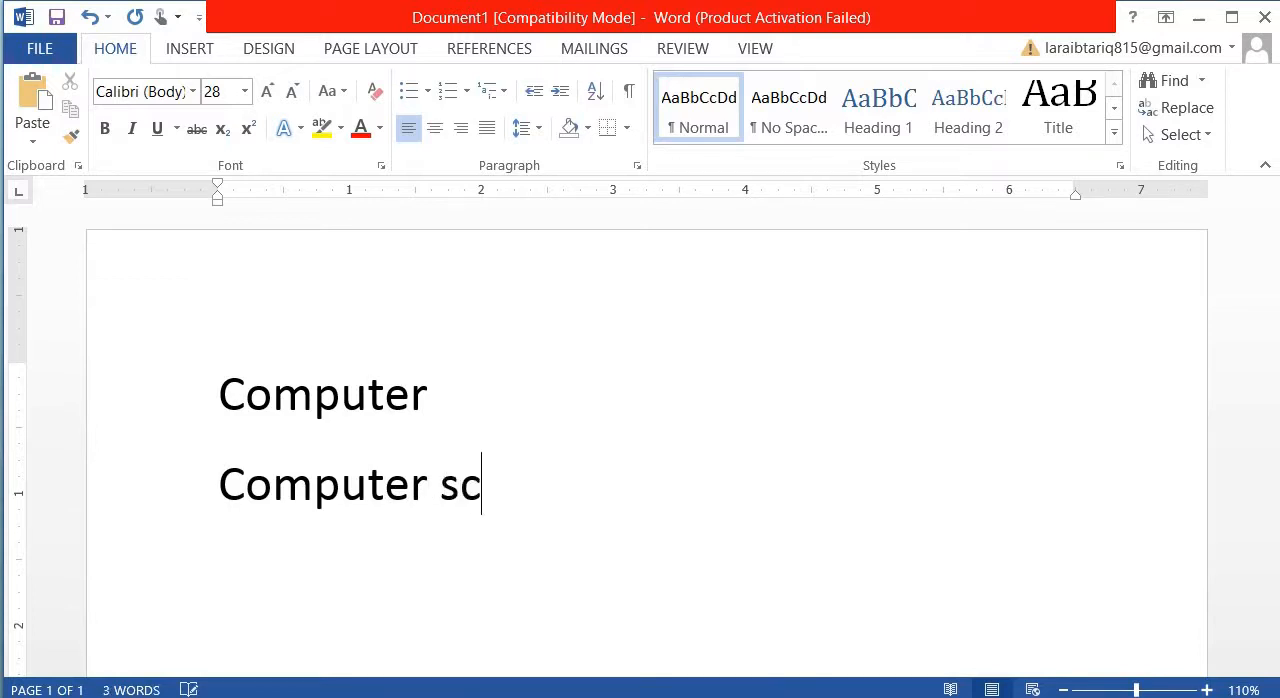
pyautogui.write('ience')
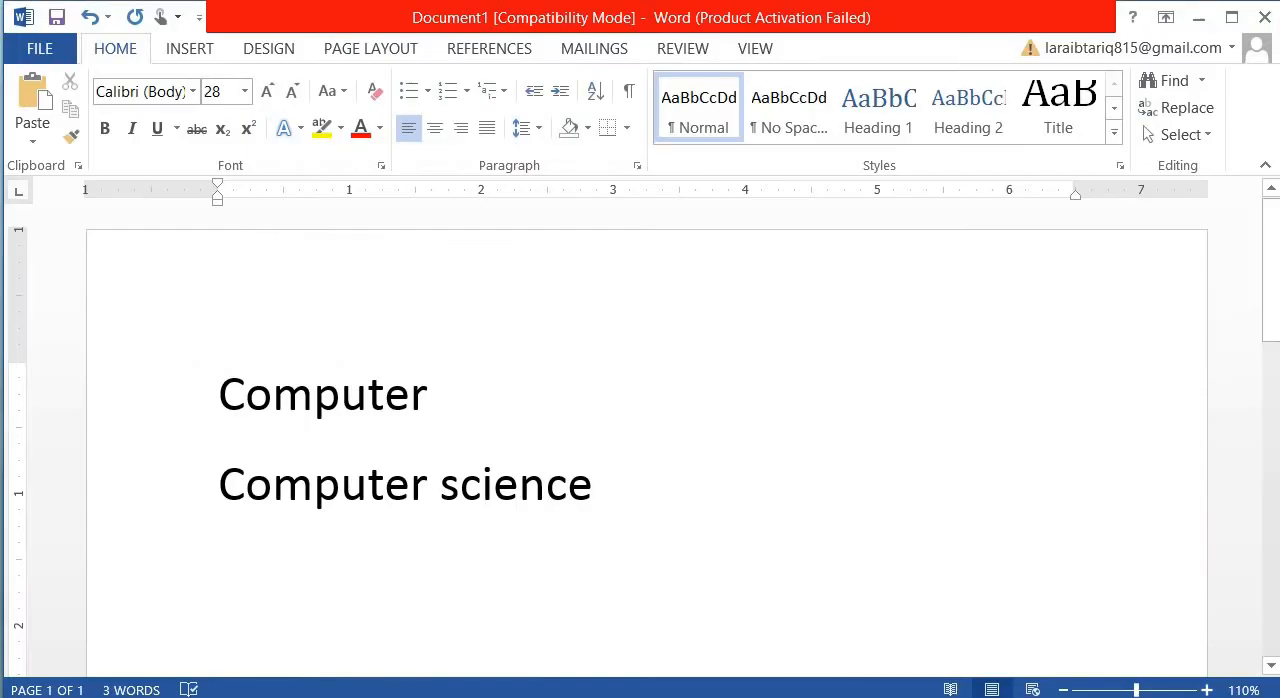
# - Start a third paragraph below "Computer science" with the text "Whe typing a paragraph"
pyautogui.press('Return')
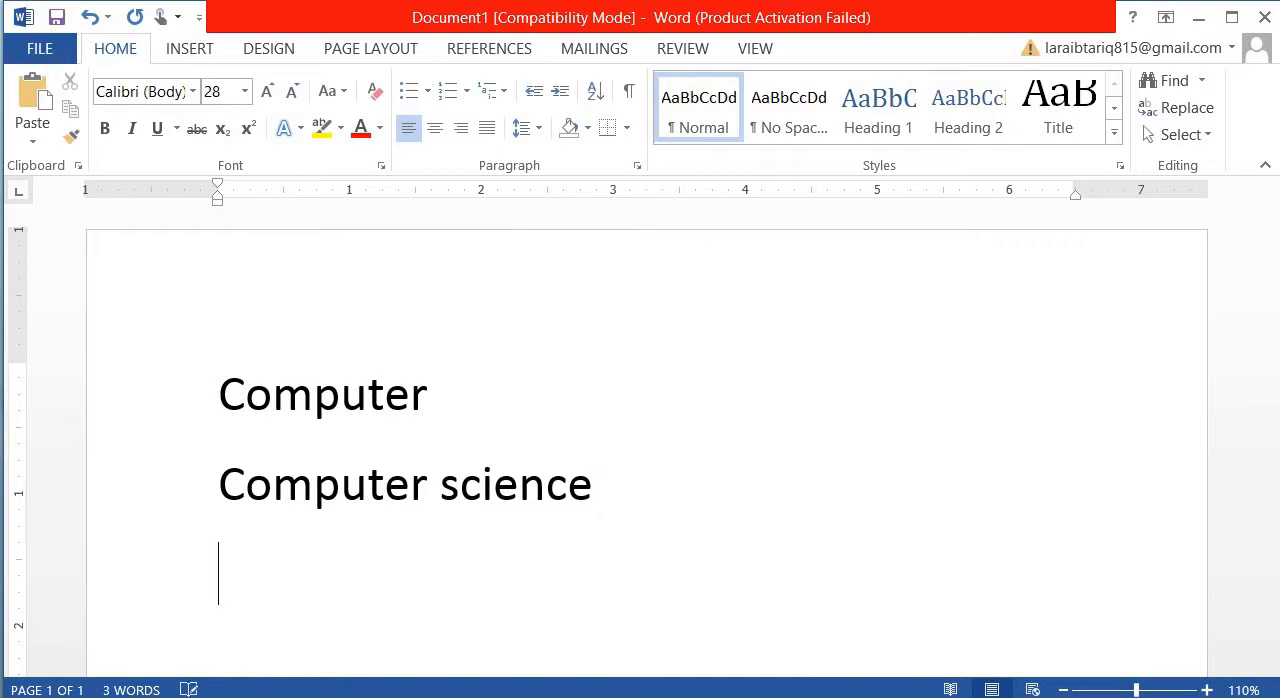
pyautogui.write('wh')
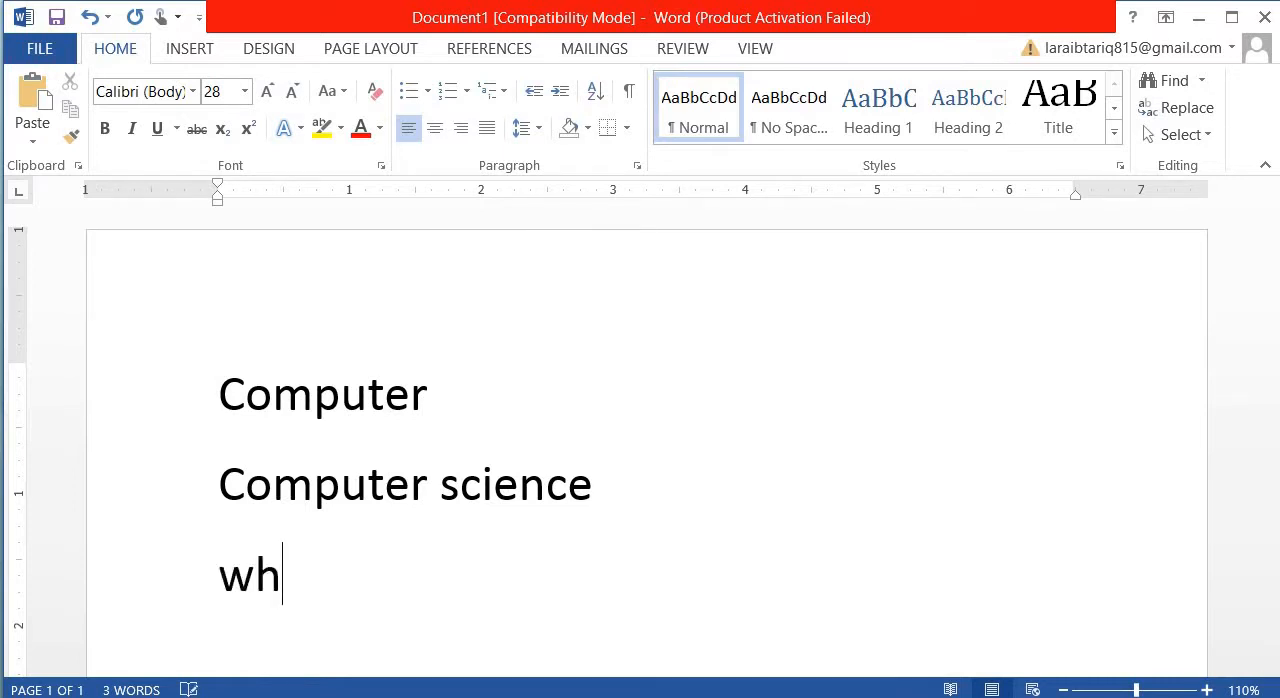
pyautogui.write('e typim')
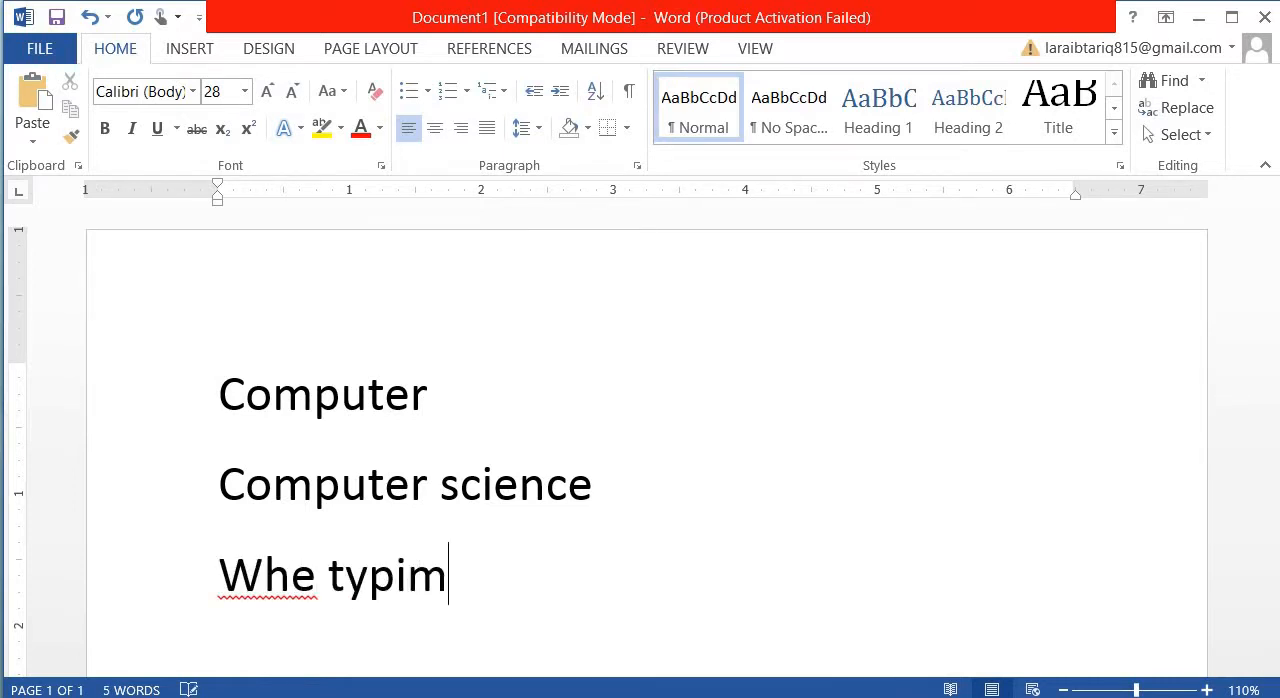
pyautogui.press('BackSpace')
pyautogui.write('ng ')
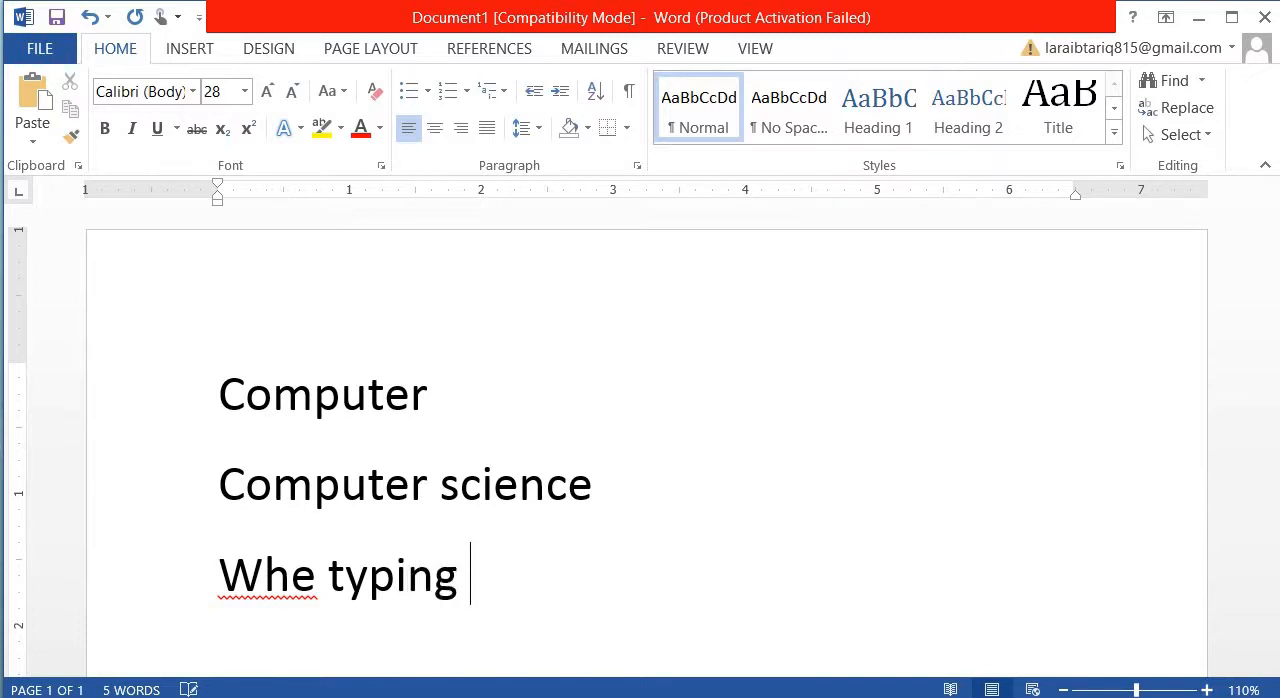
pyautogui.write('a paragra')
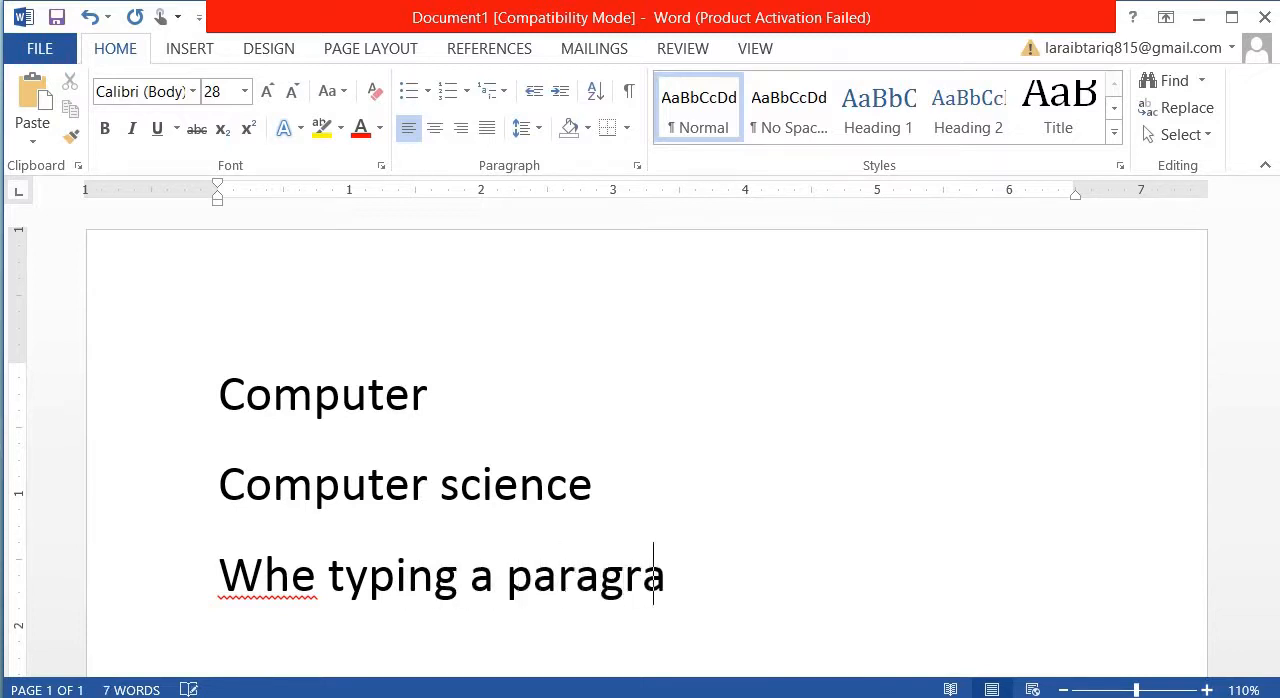
pyautogui.write('ph')
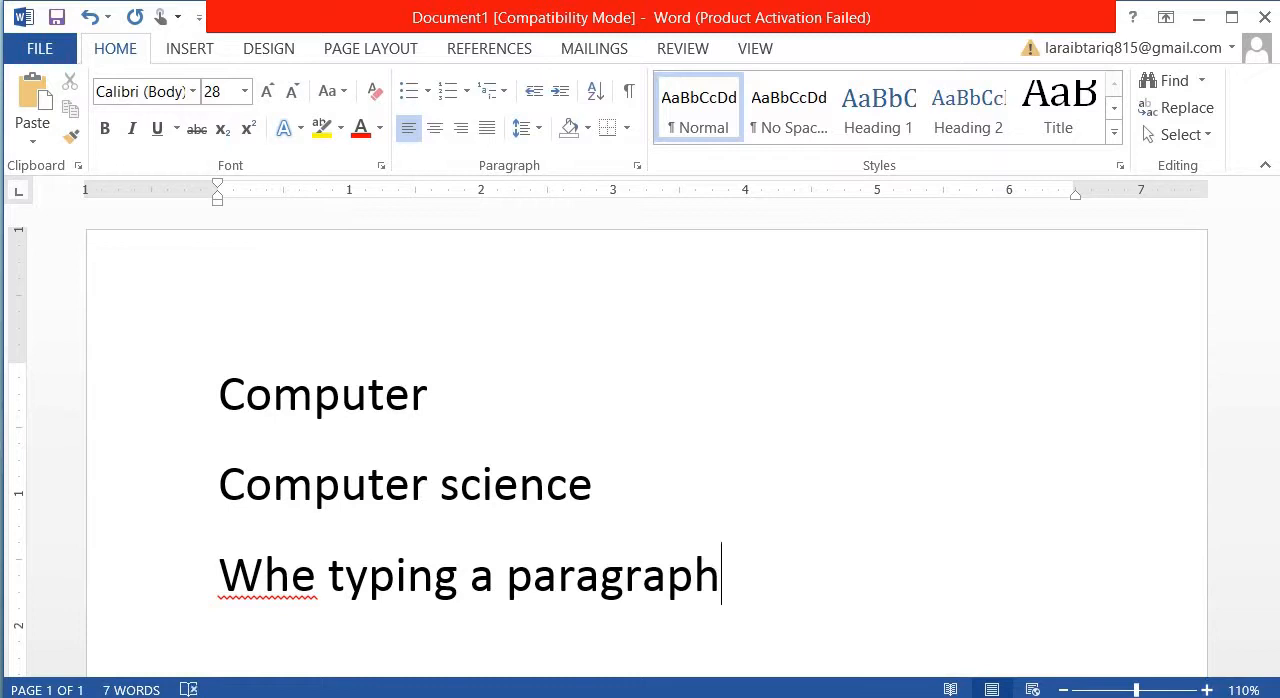
pyautogui.write(' te')
# - Complete the third paragraph with "there is no need to press the Enter key" and correct its first word to "When"
pyautogui.press('BackSpace')
pyautogui.write('here')
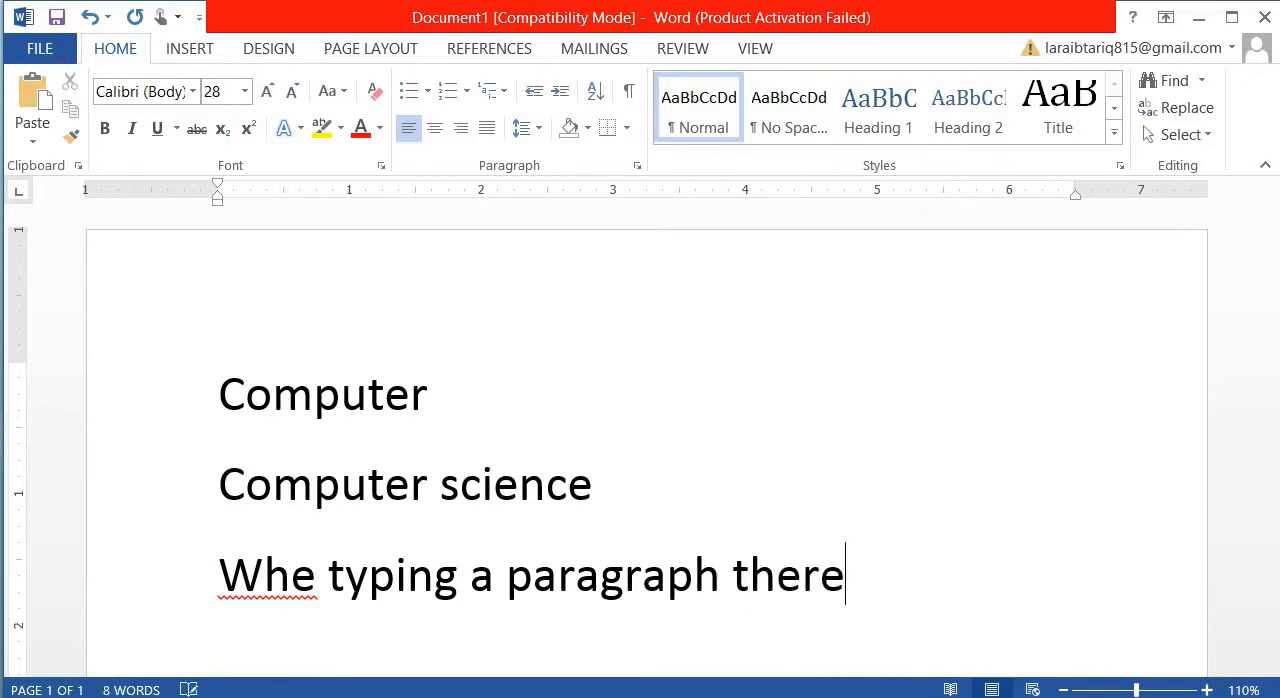
pyautogui.write(' is no ')
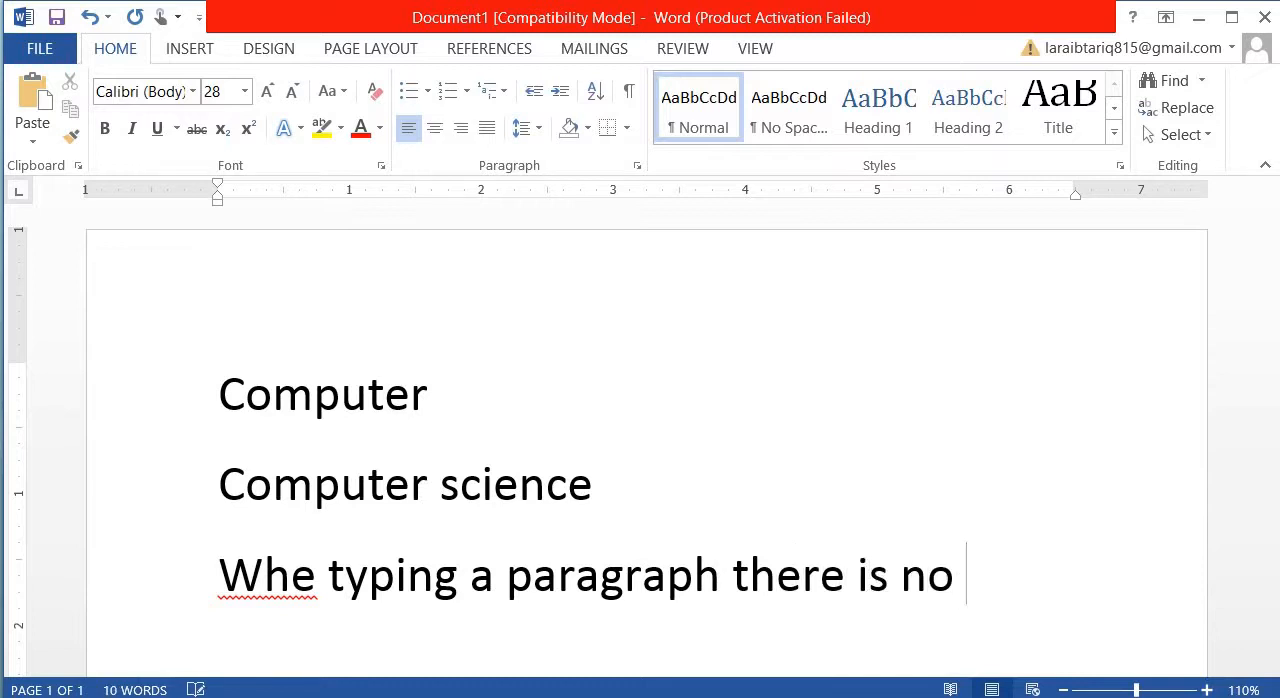
pyautogui.write('need ')
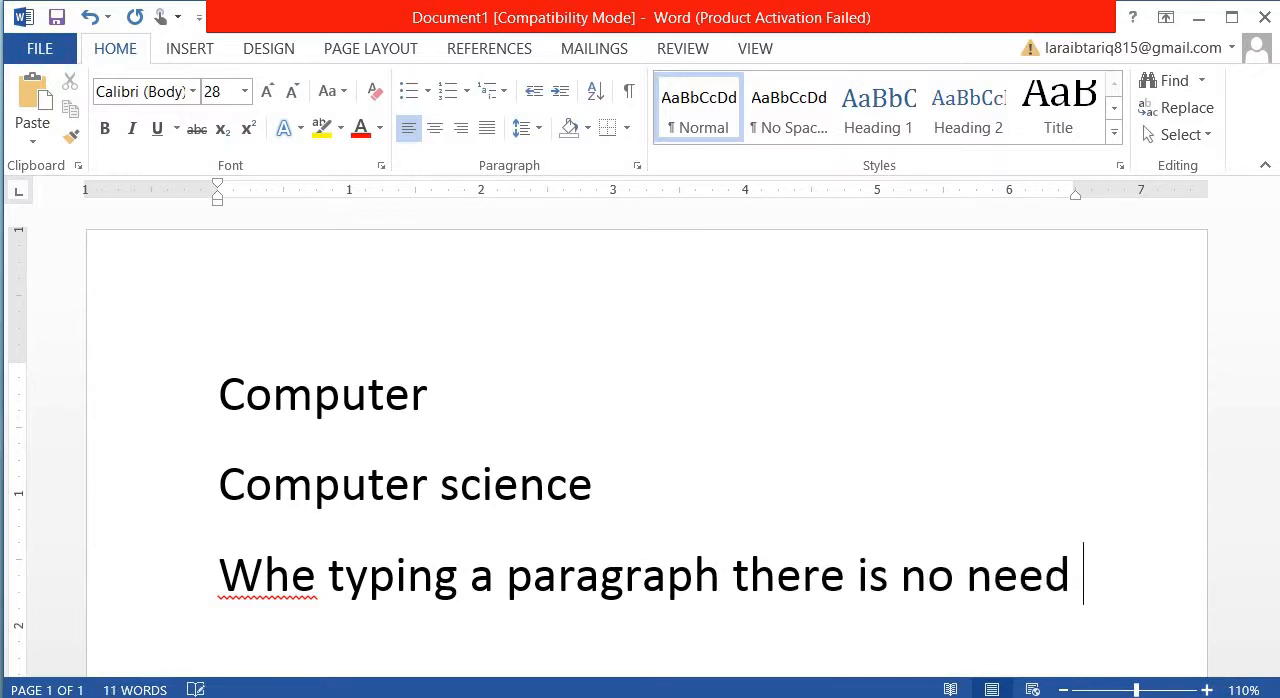
pyautogui.write('to p')
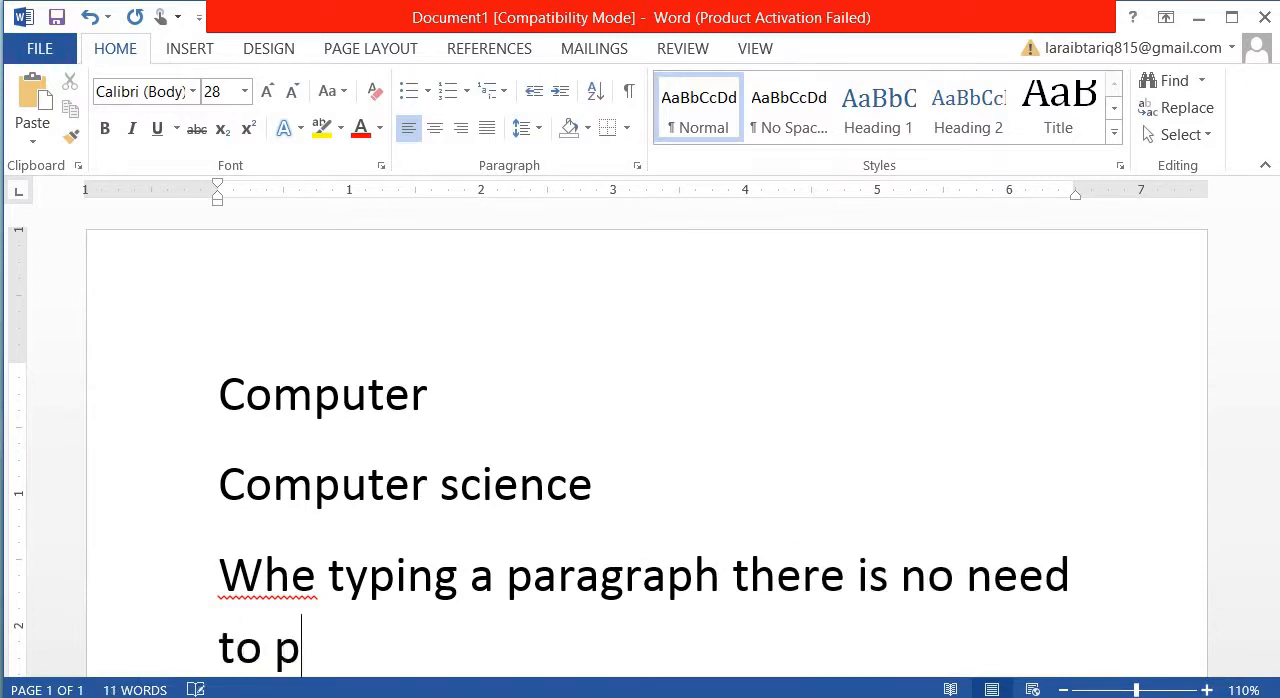
pyautogui.write('ress ')
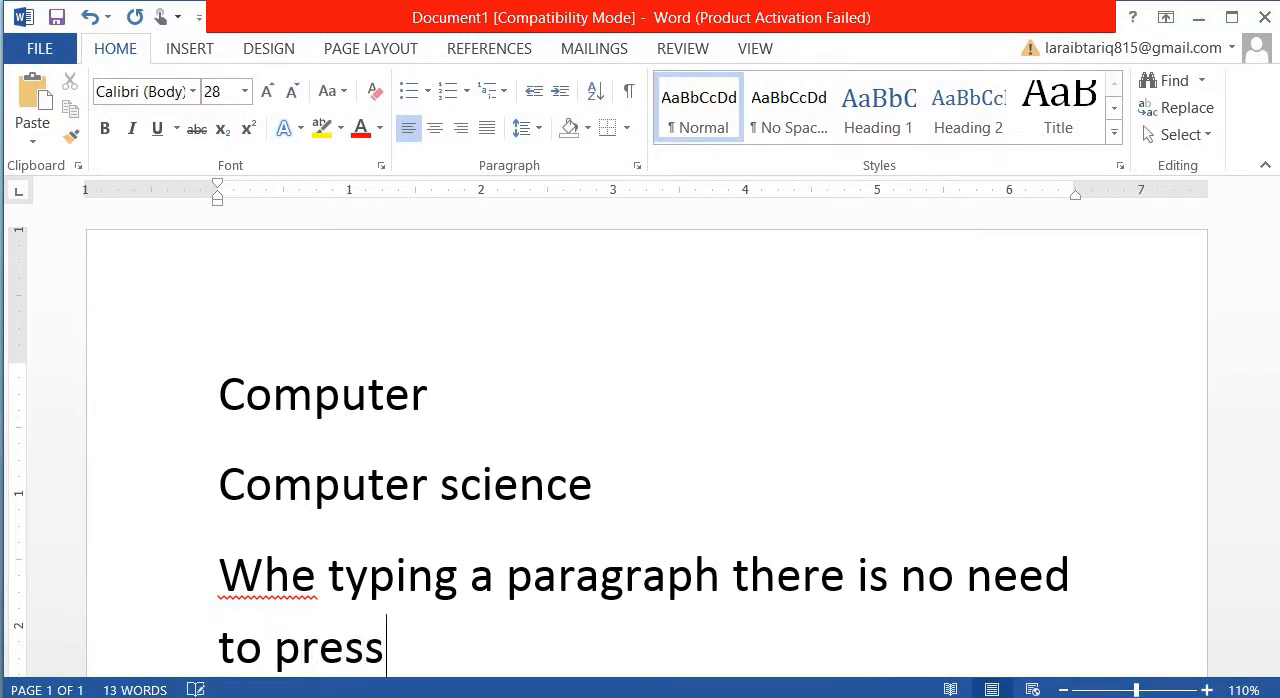
pyautogui.write('the ')
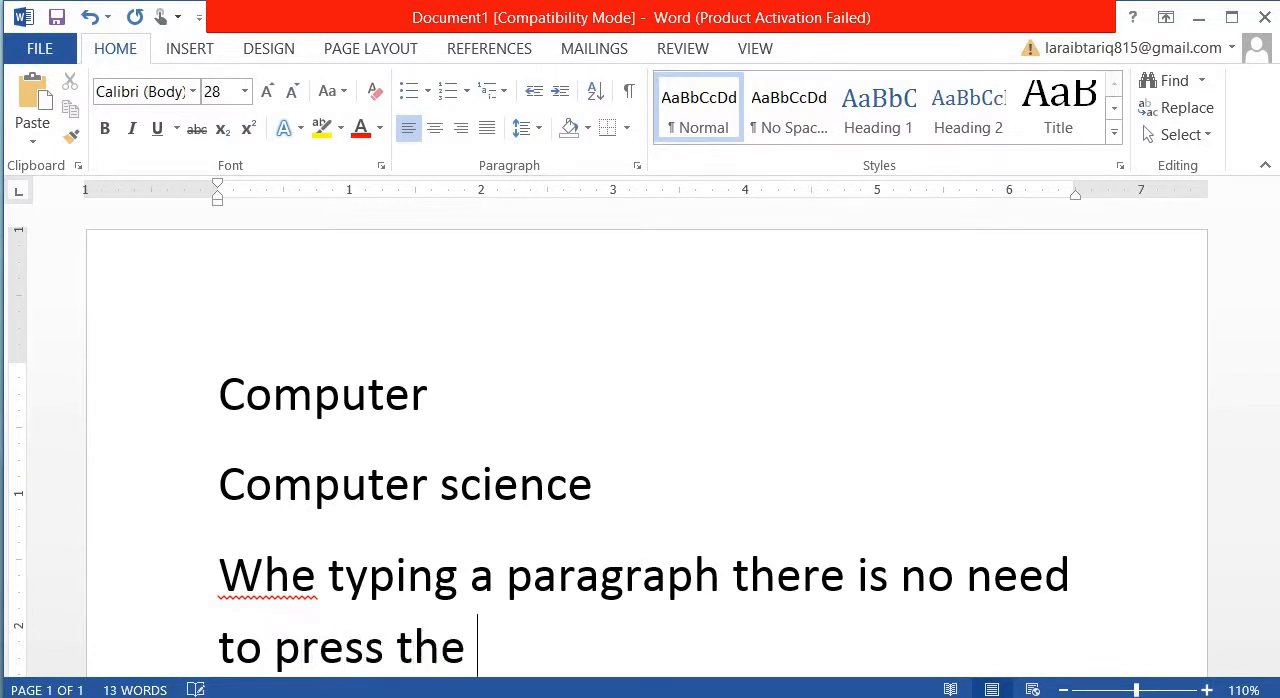
pyautogui.write('Enter ')
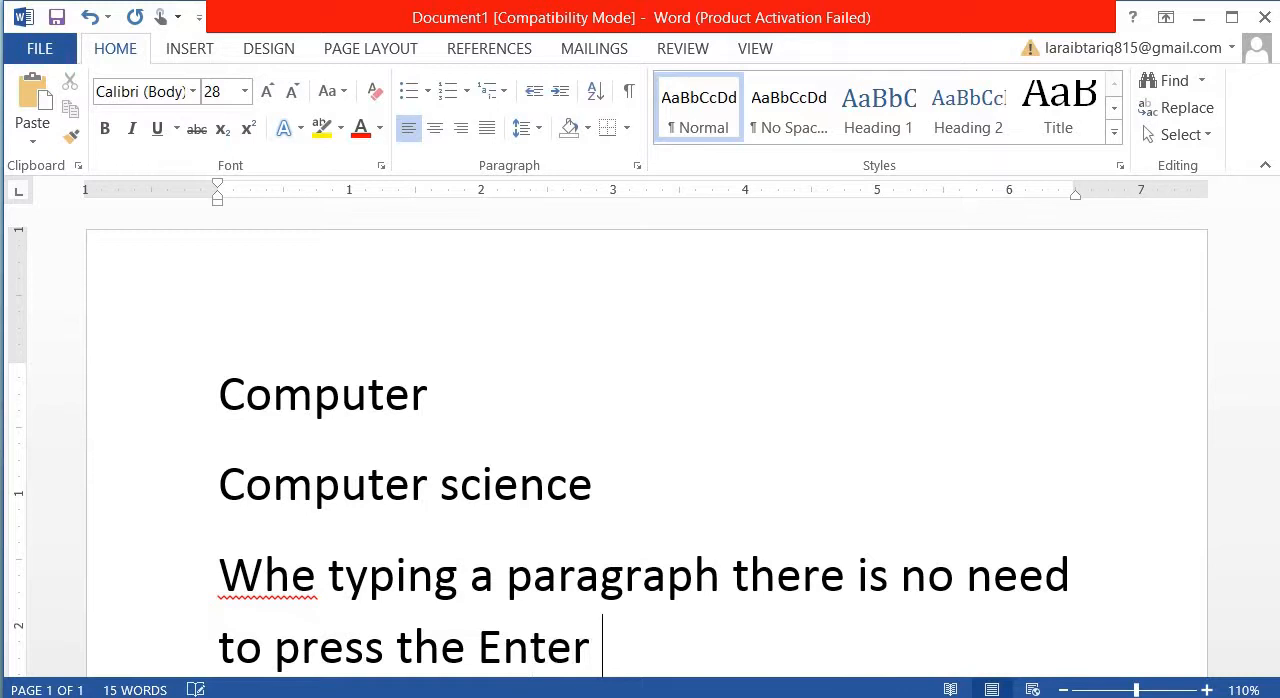
pyautogui.write('key')
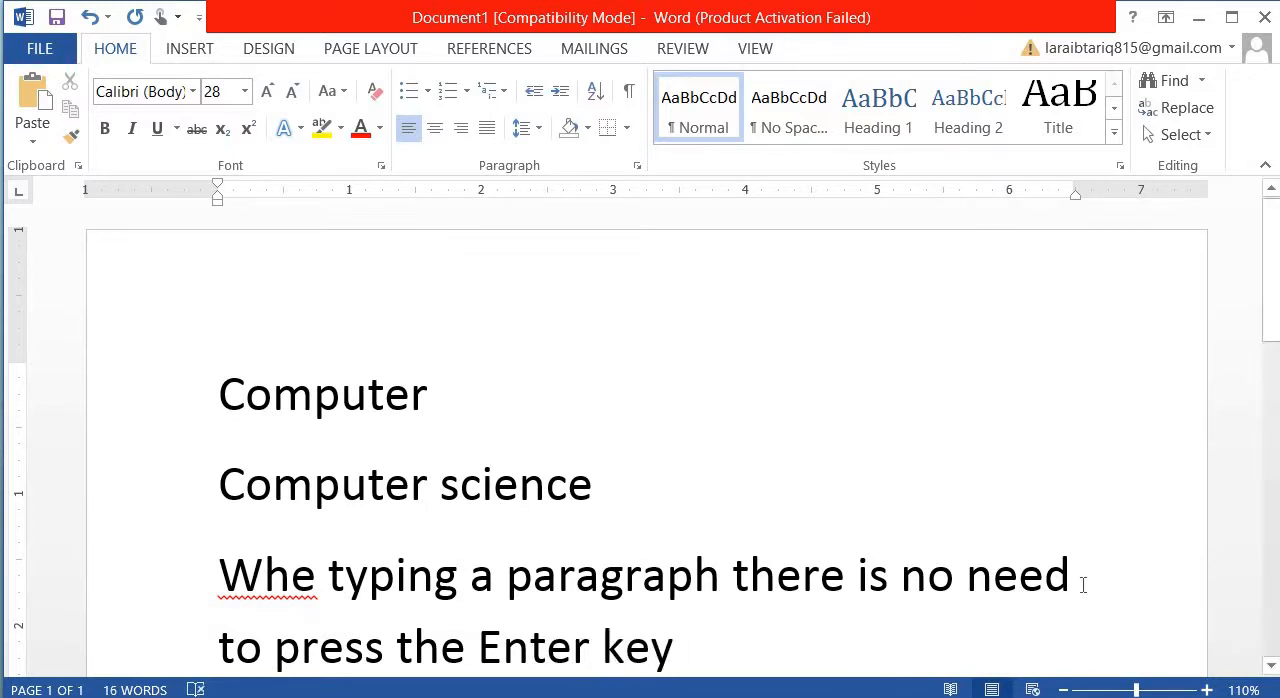
pyautogui.click(310, 590)
pyautogui.write('n')
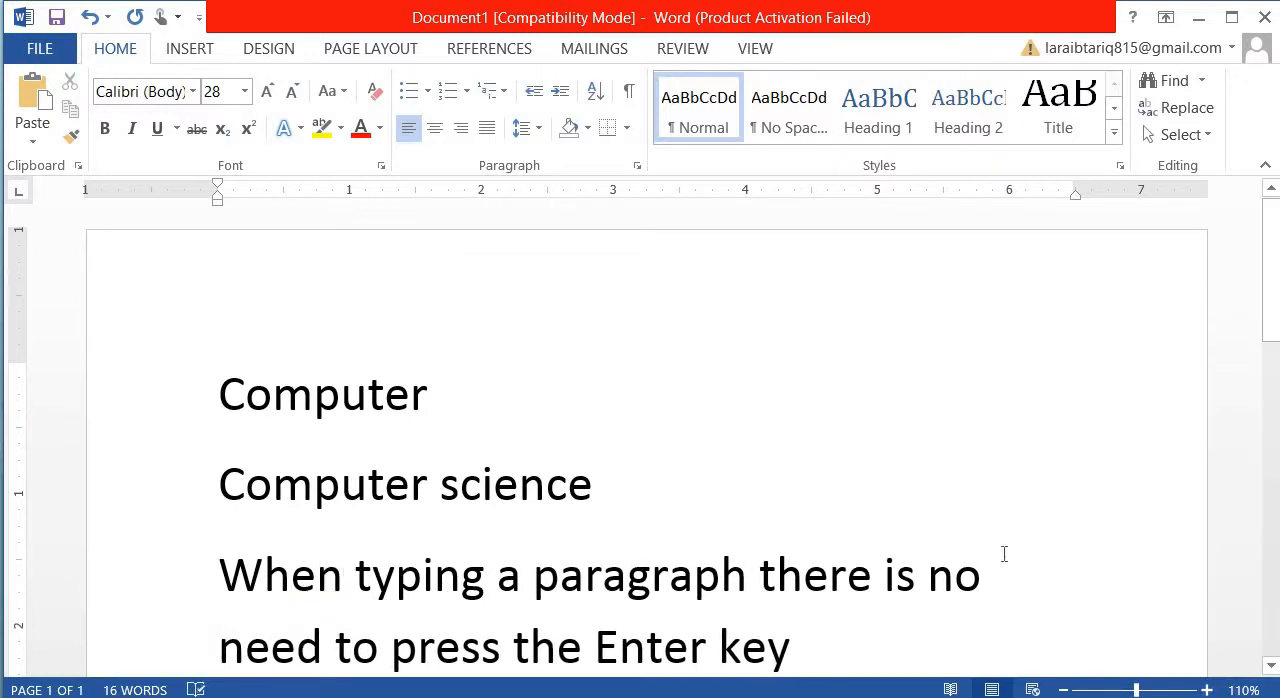
# - Insert and remove test letters after "no" in the third paragraph, then delete the word "no" and reinsert it before "need"
pyautogui.click(997, 572)
pyautogui.write('jj')
pyautogui.press('BackSpace')
pyautogui.press('BackSpace')
pyautogui.press('BackSpace')
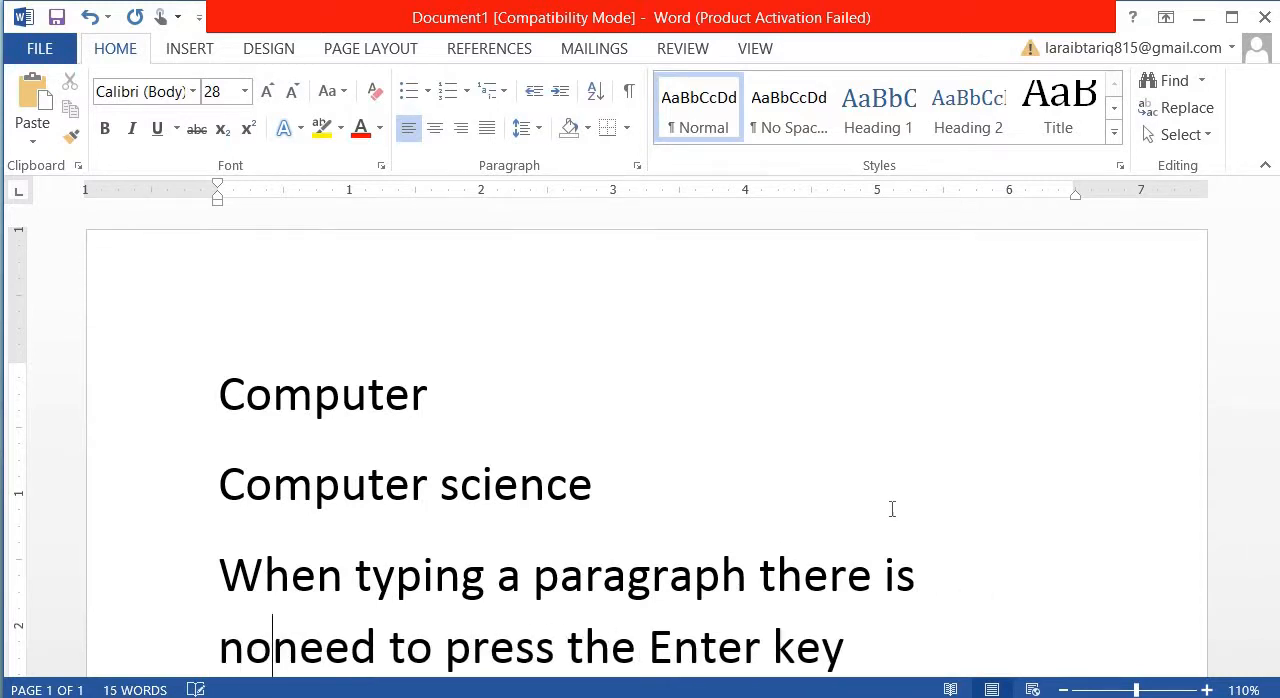
pyautogui.press('BackSpace')
pyautogui.press('BackSpace')
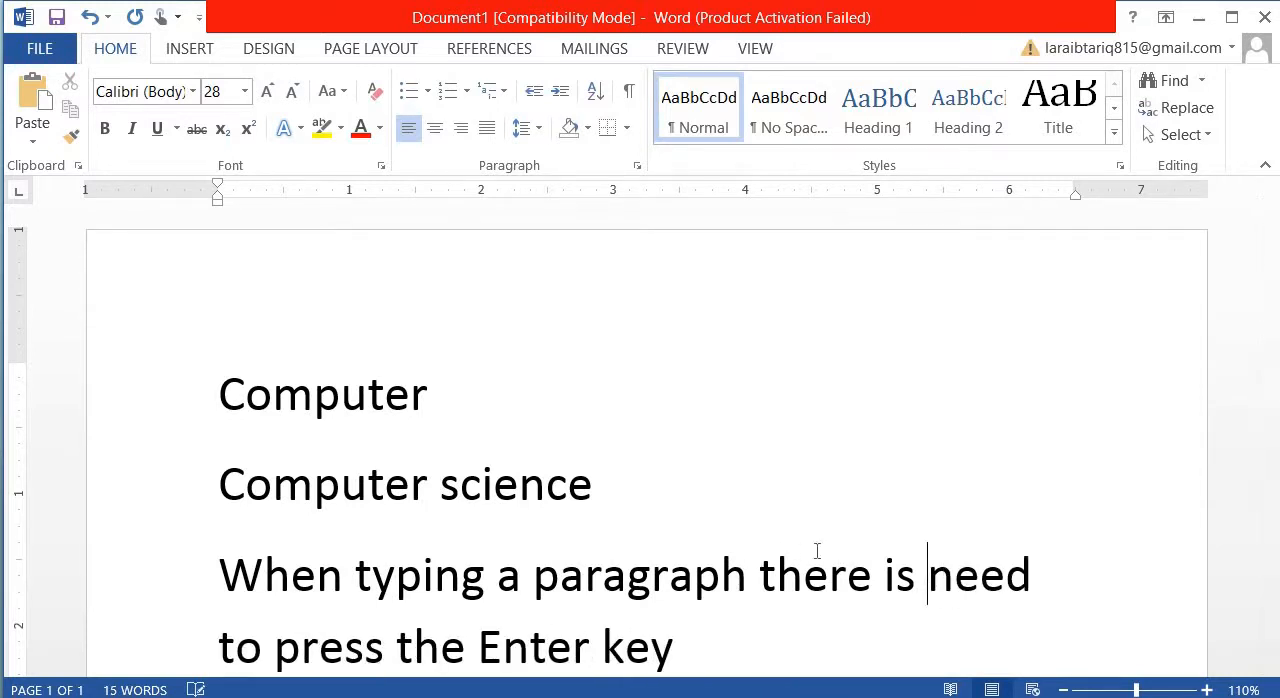
pyautogui.write('no')
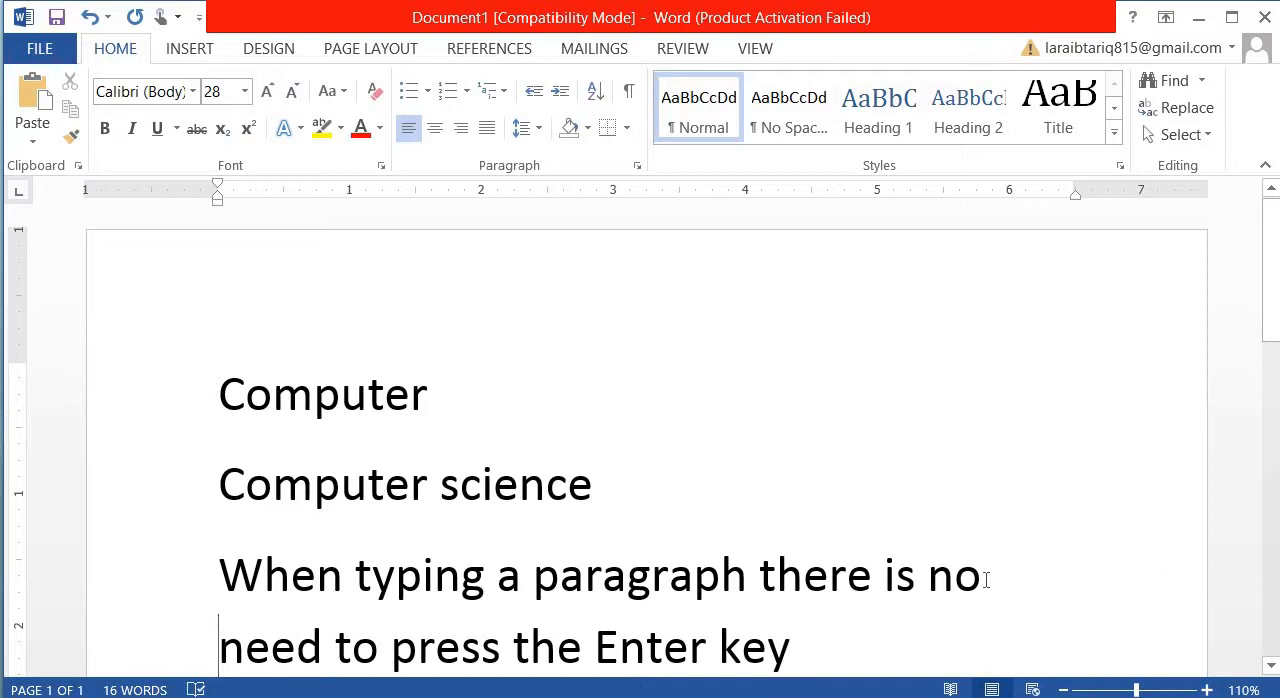
# - Select the wrapped word "need", consult the class 07.pptx slide on inserting text, then return to the end of the paragraph's first line in Word
pyautogui.click(986, 580)
pyautogui.moveTo(322, 650); pyautogui.dragTo(217, 655)
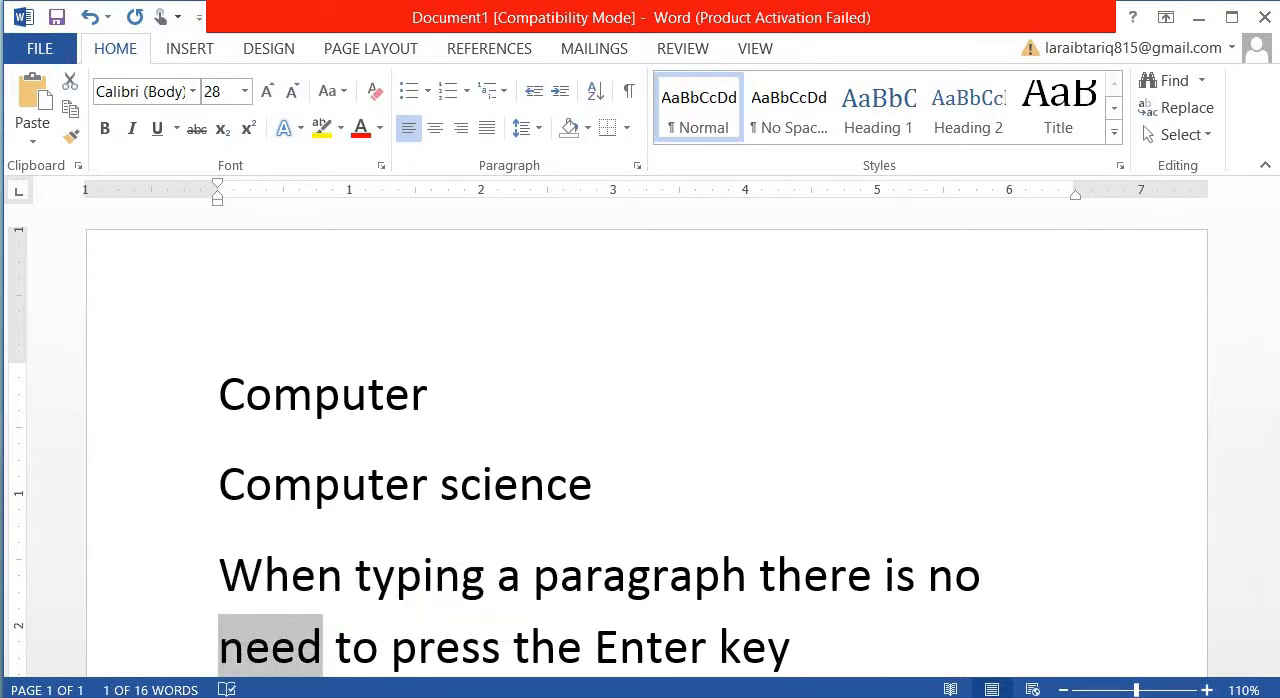
pyautogui.moveTo(864, 697)
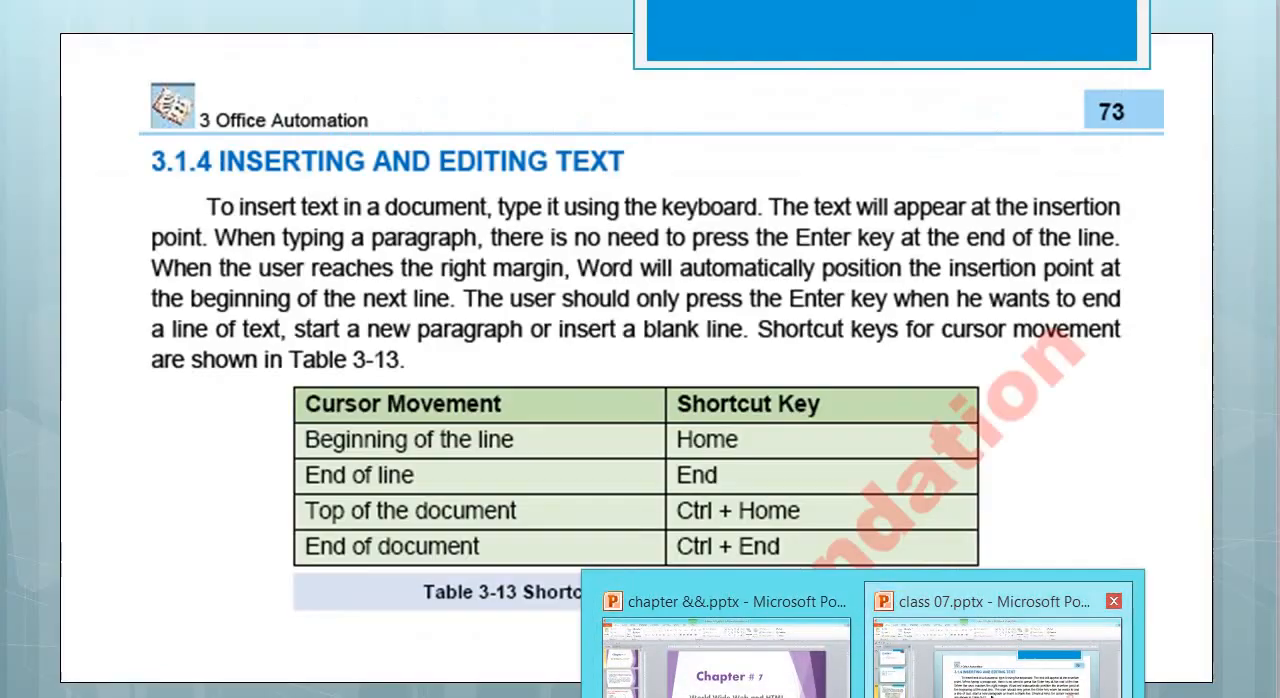
pyautogui.click(997, 655)
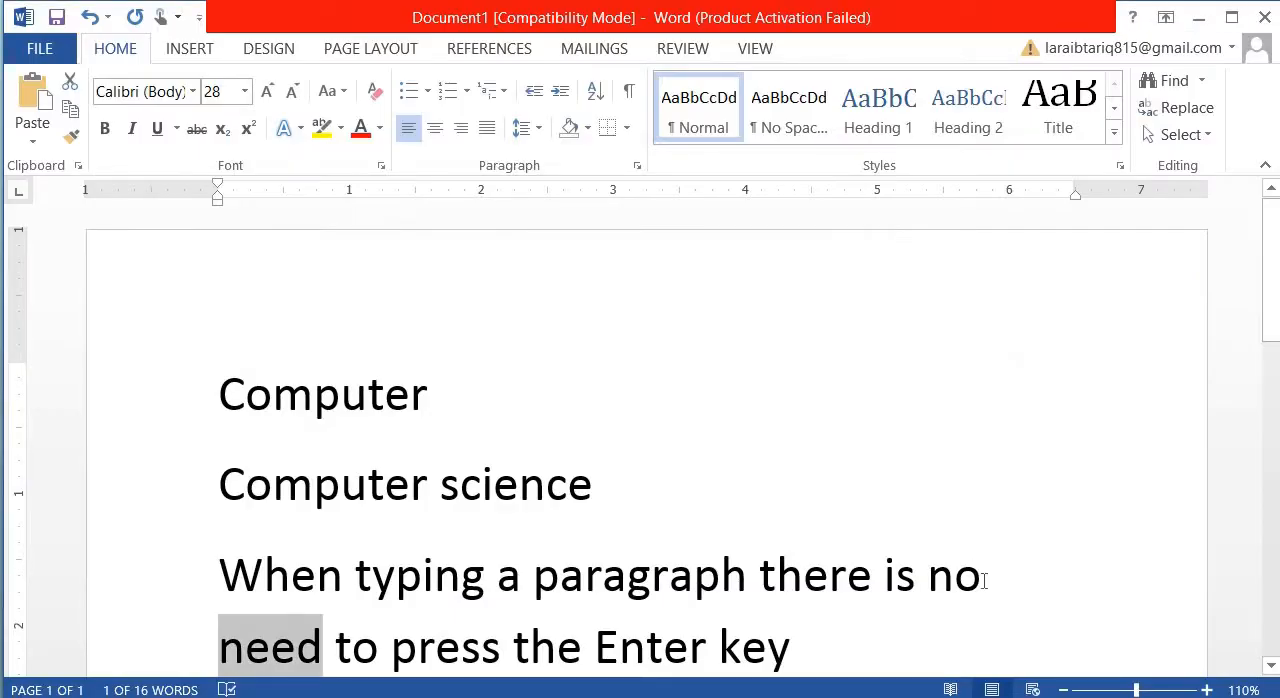
pyautogui.click(984, 581)
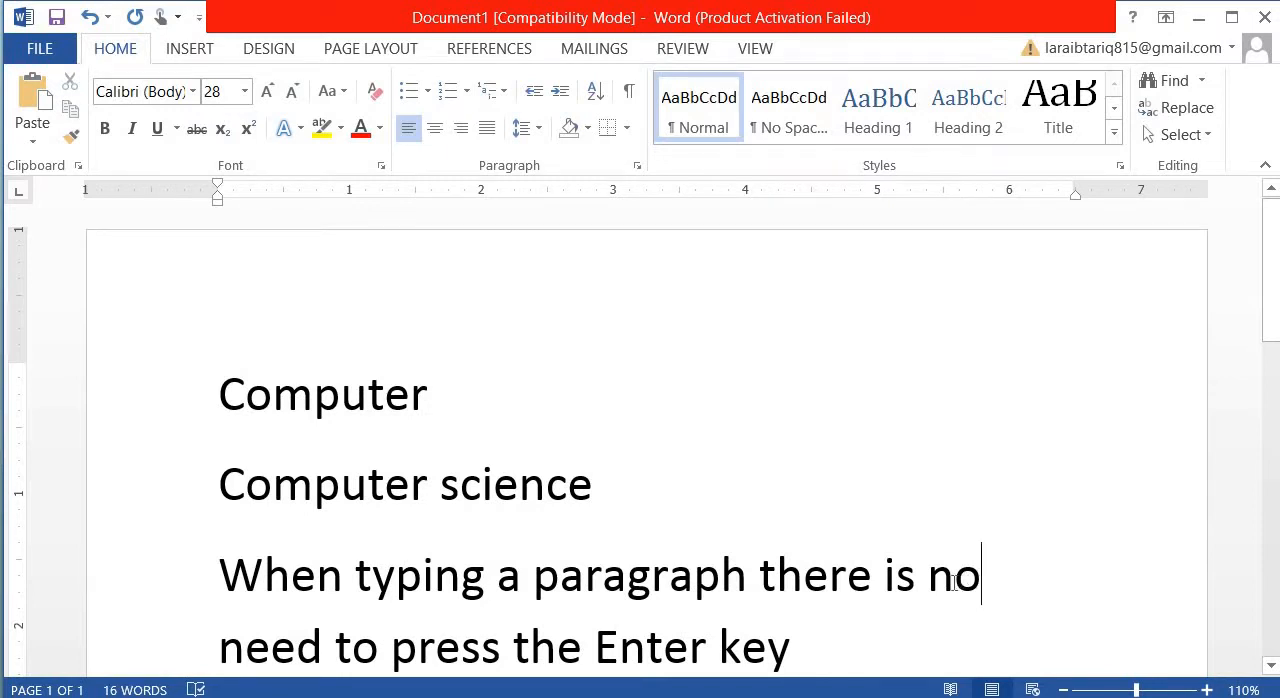
# - Extend the document window downward to show the whole third paragraph and place the insertion point at its end
pyautogui.click(903, 552)
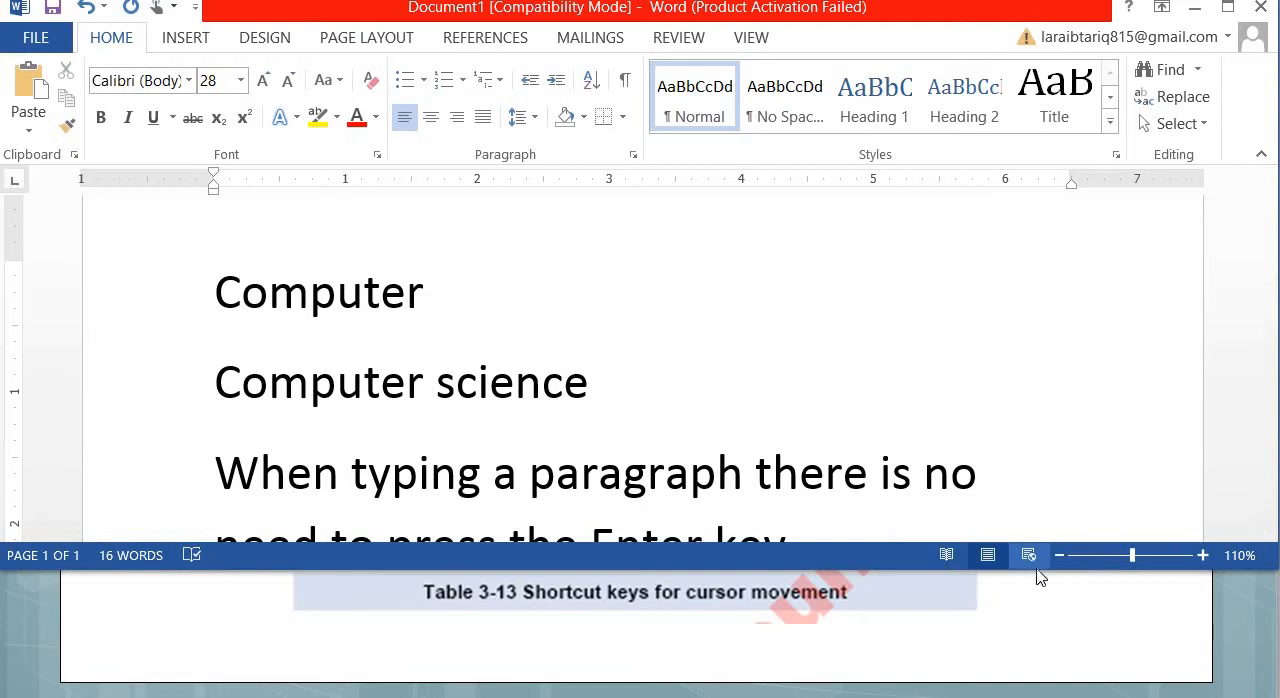
pyautogui.moveTo(1164, 570); pyautogui.dragTo(1157, 681)
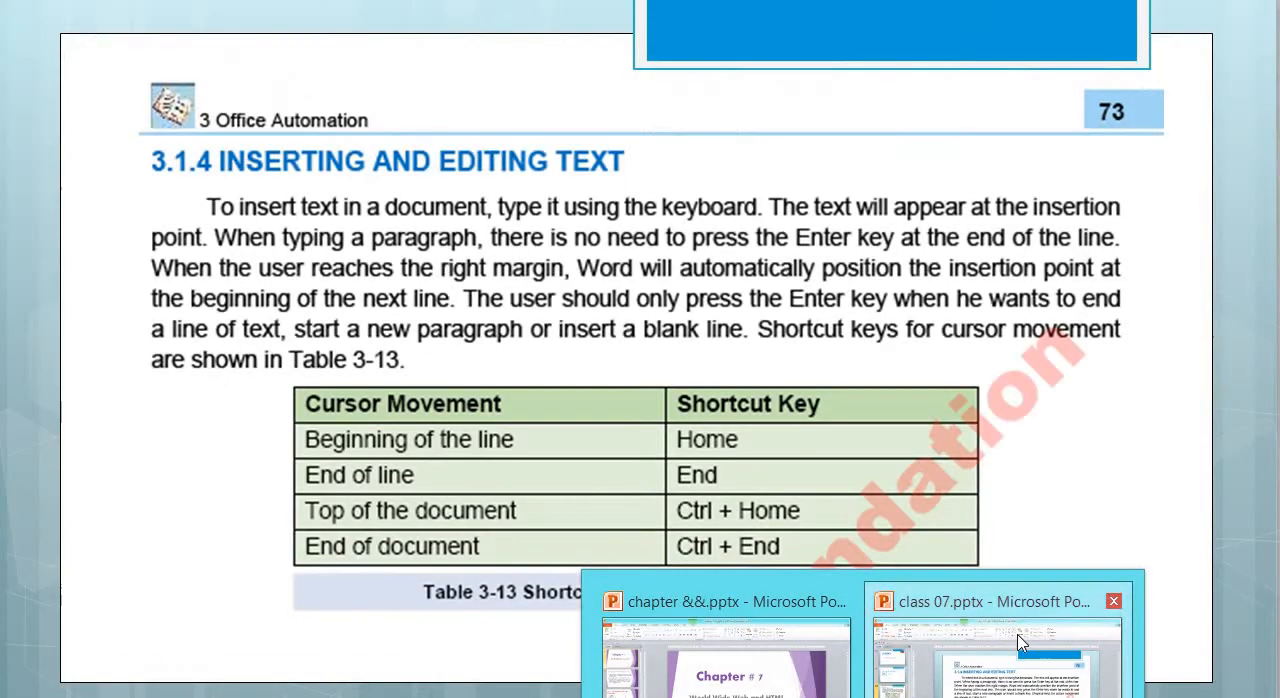
pyautogui.click(1020, 642)
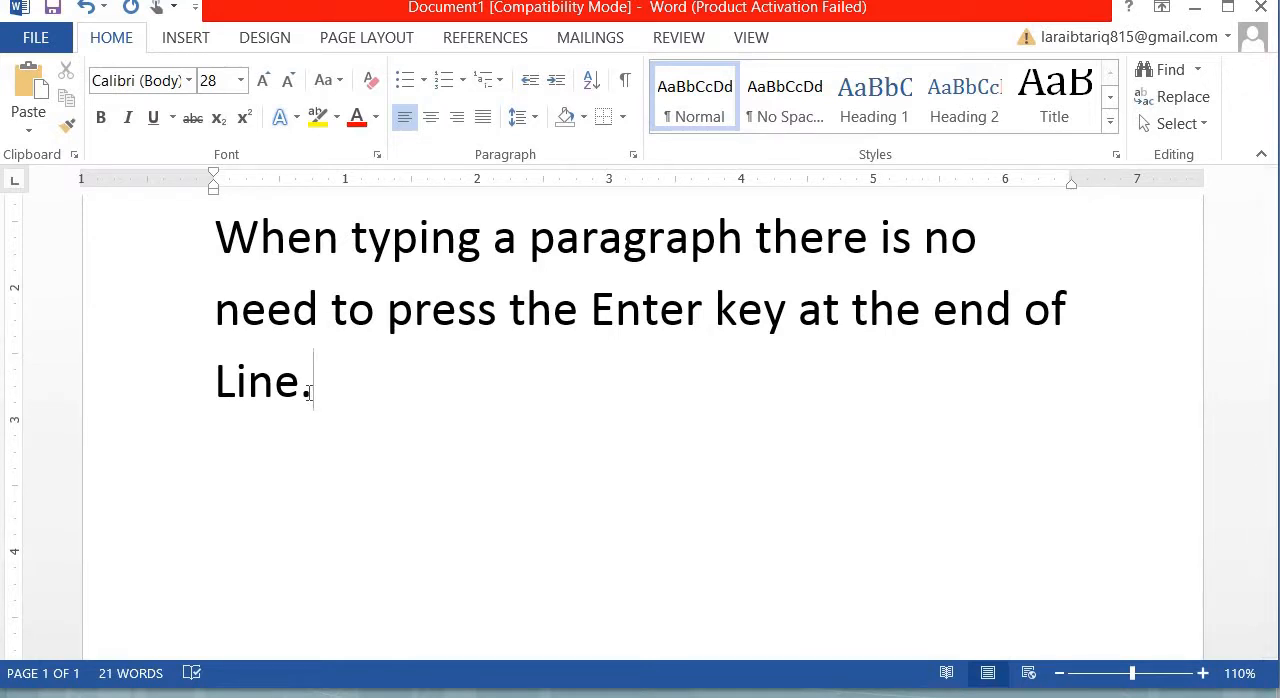
pyautogui.doubleClick(222, 453)
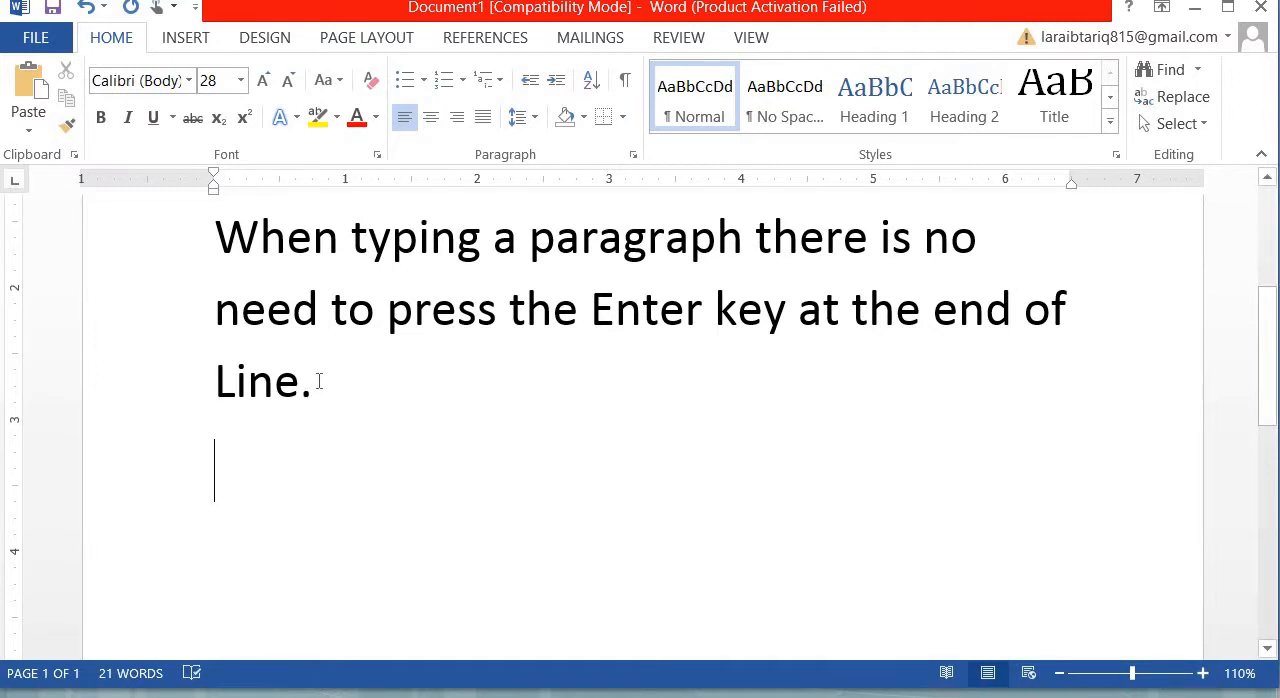
pyautogui.hotkey('ctrl', 'z')
pyautogui.press('Return')
pyautogui.press('Return')
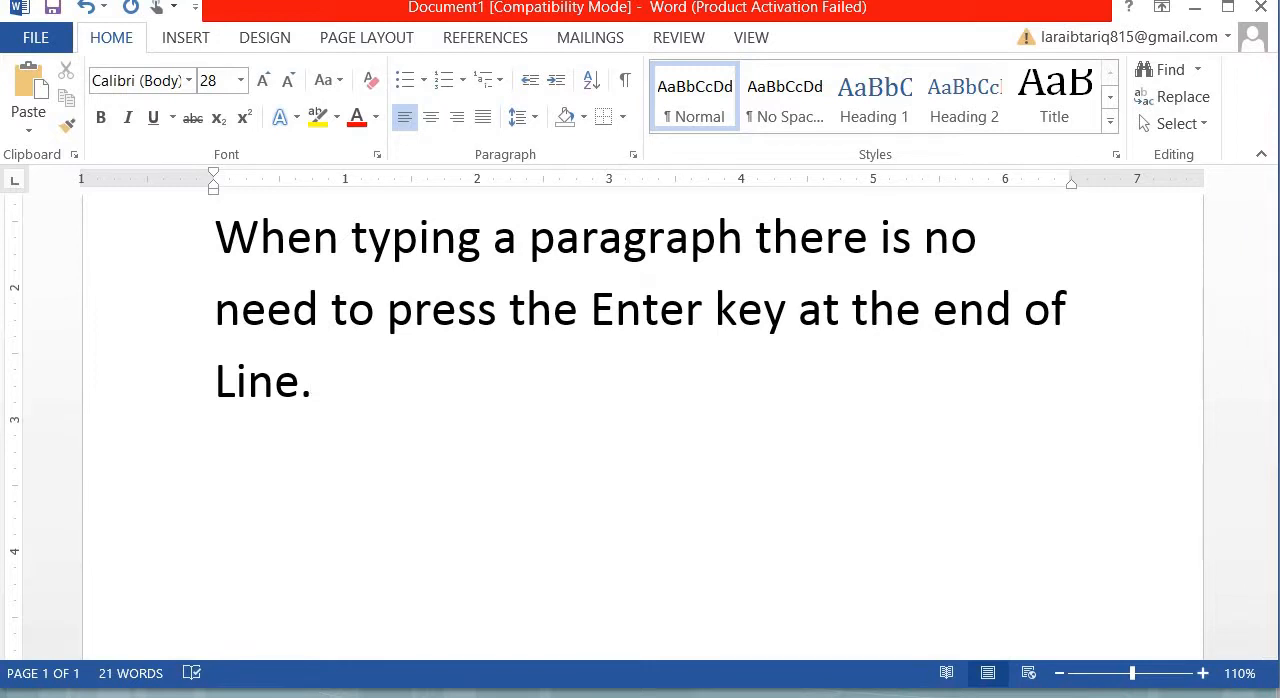
# - Highlight the third paragraph, put the insertion point after "Line." and start a new paragraph below it
pyautogui.moveTo(222, 245); pyautogui.dragTo(320, 403)
pyautogui.click(321, 395)
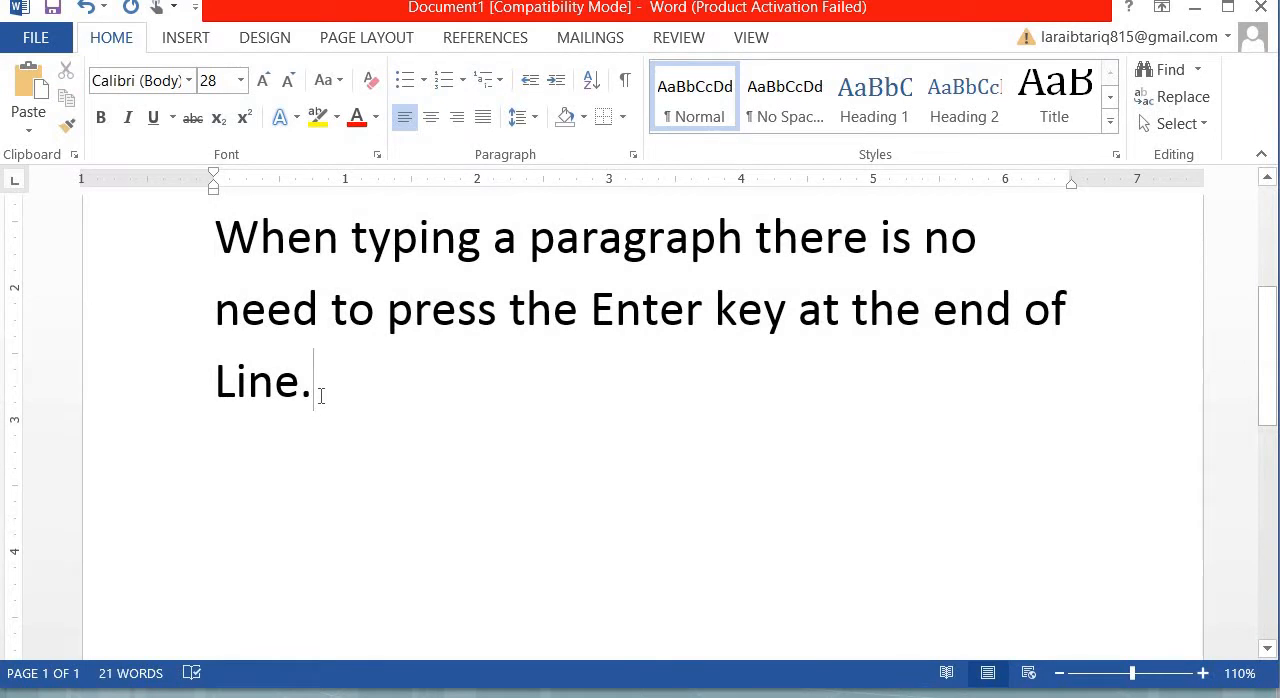
pyautogui.press('Return')
pyautogui.press('Return')
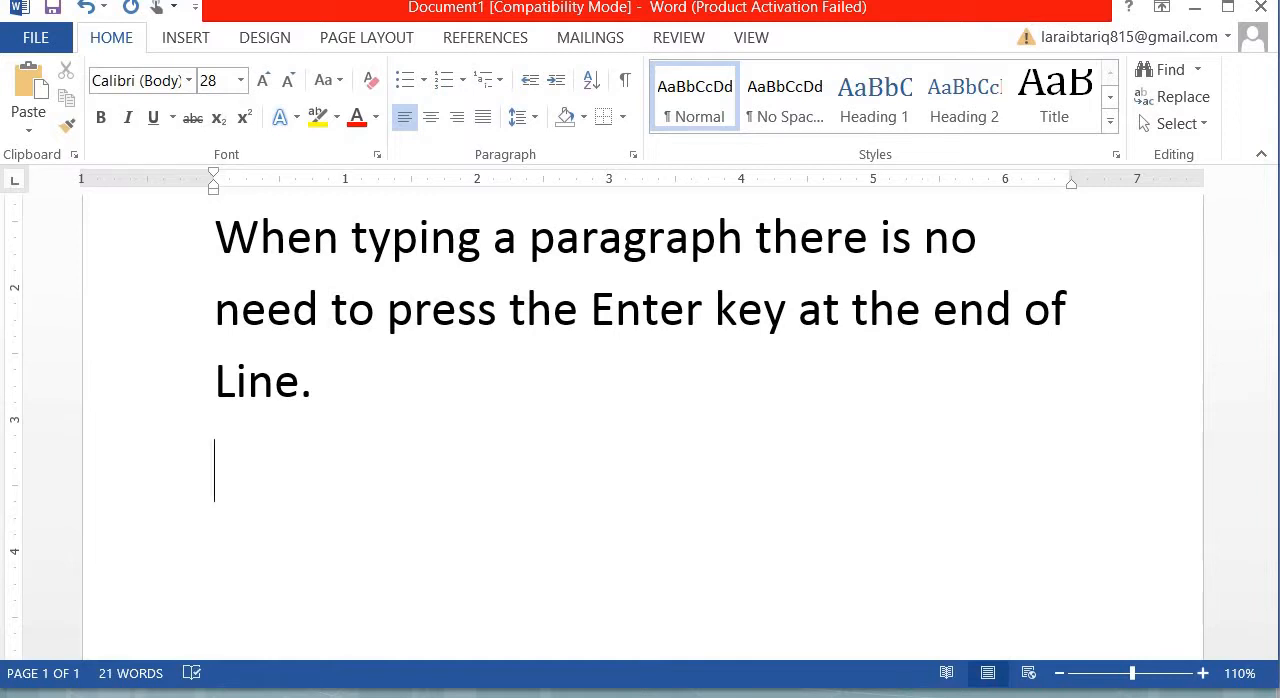
# - Begin the fourth paragraph with the text "The user should only press"
pyautogui.write('Th')
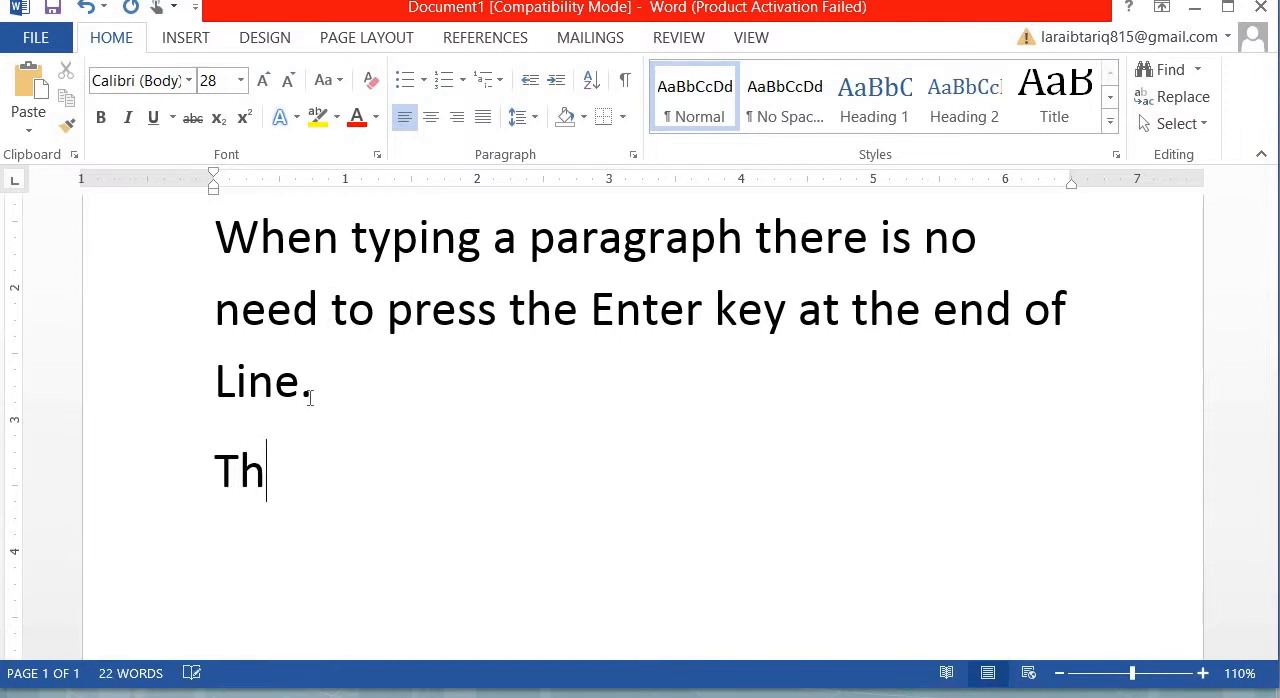
pyautogui.write('e usr')
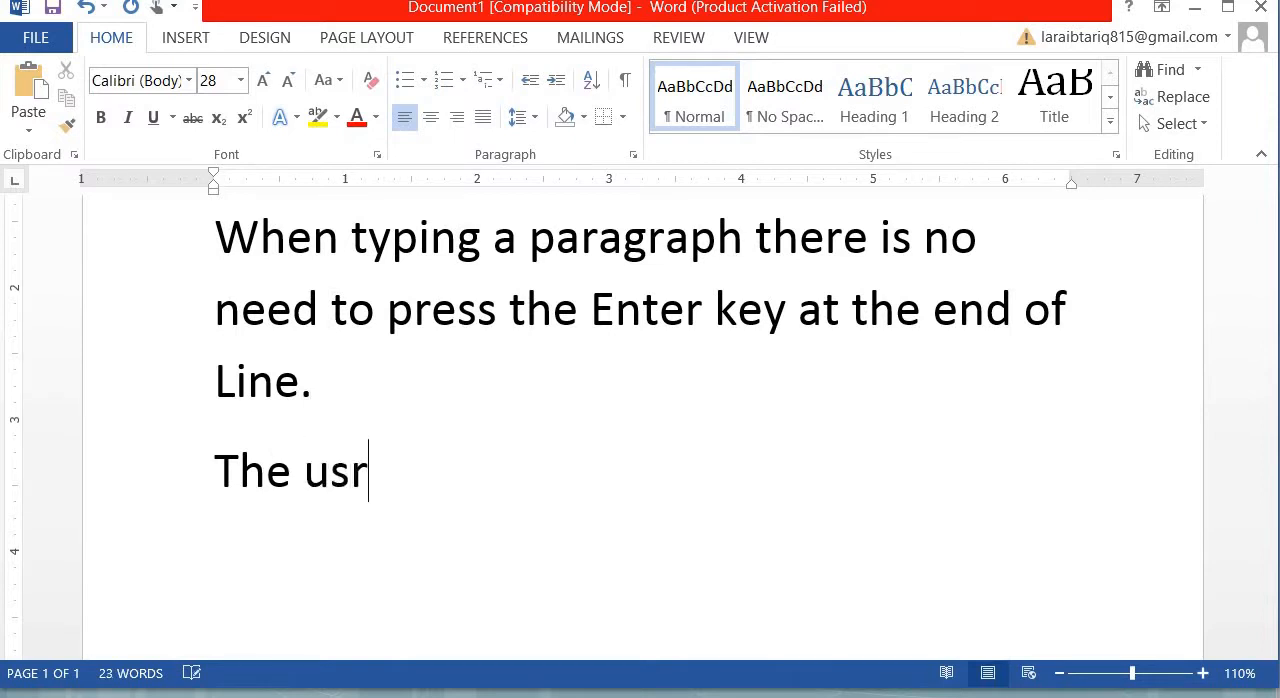
pyautogui.press('BackSpace')
pyautogui.write('er shoul')
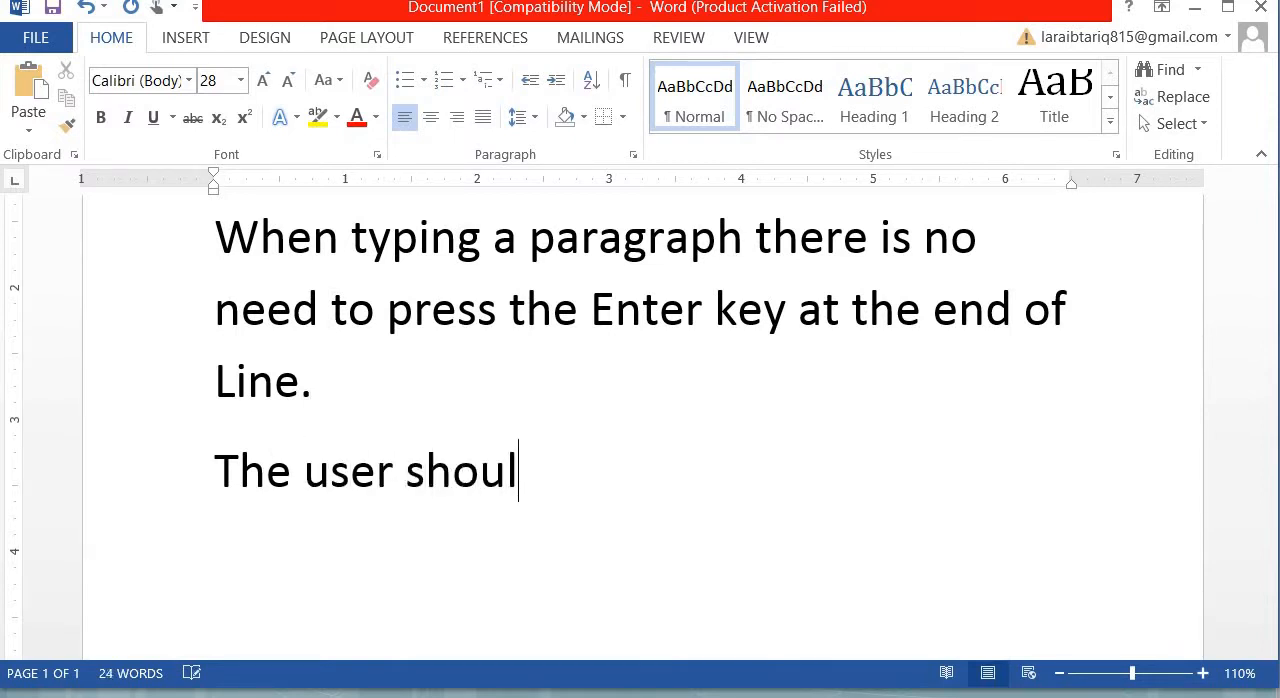
pyautogui.write('d on')
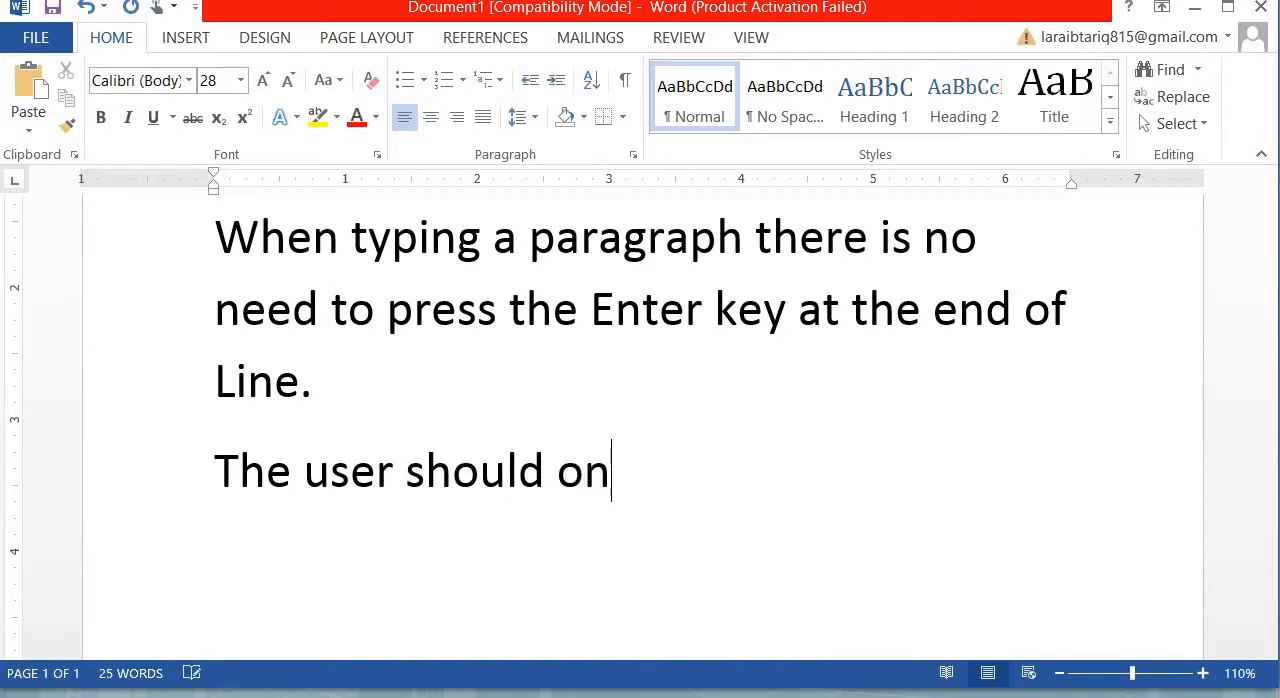
pyautogui.write('ly press ')
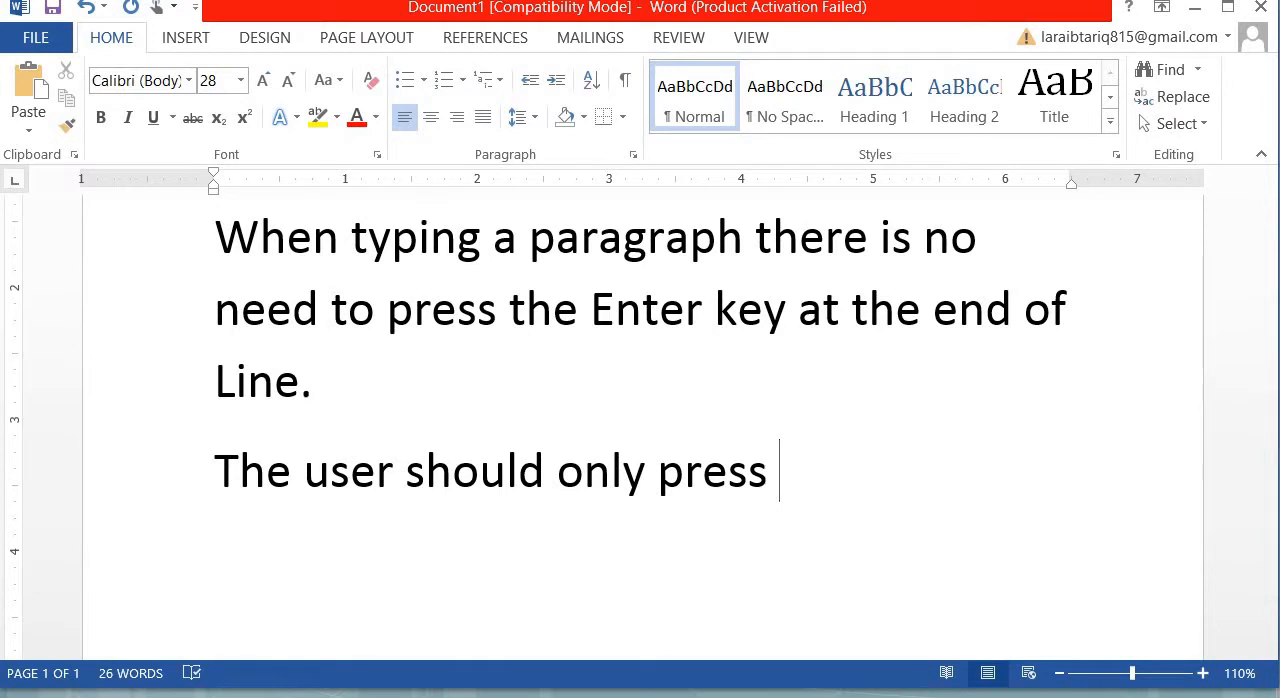
pyautogui.write('The Enter E')
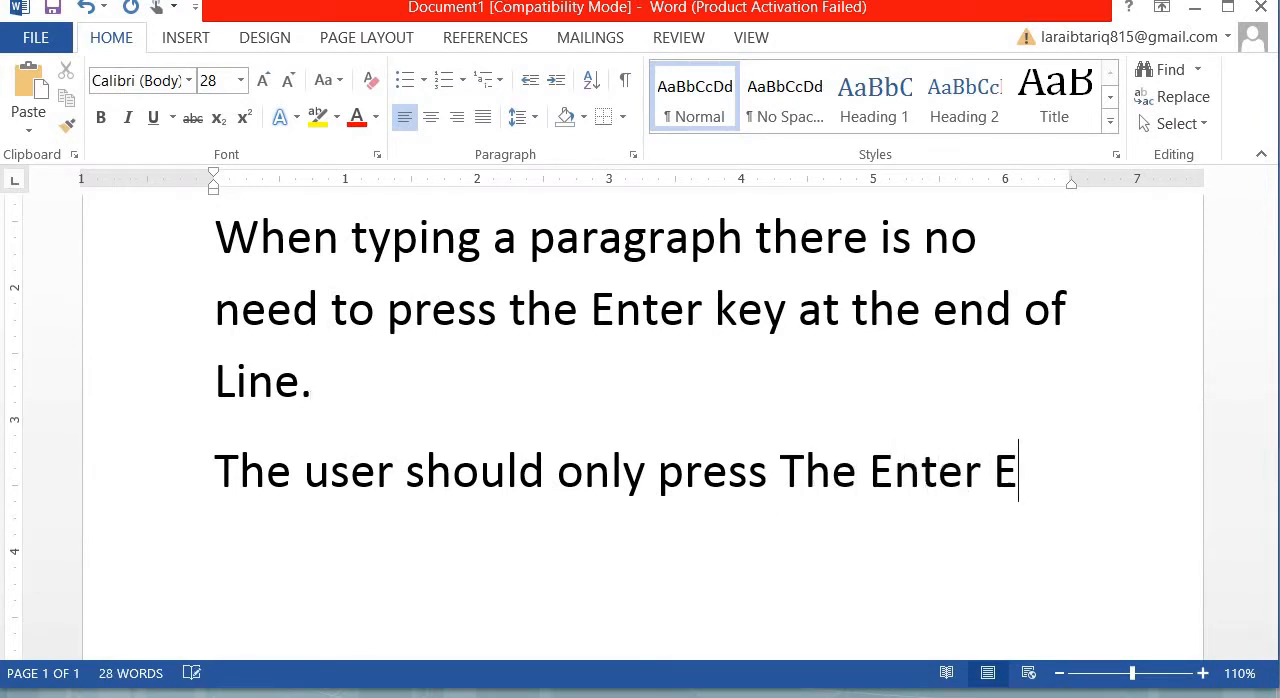
# - Complete the fourth paragraph with "The Enter KEY when he wants to end a line of text."
pyautogui.press('BackSpace')
pyautogui.write('KEY')
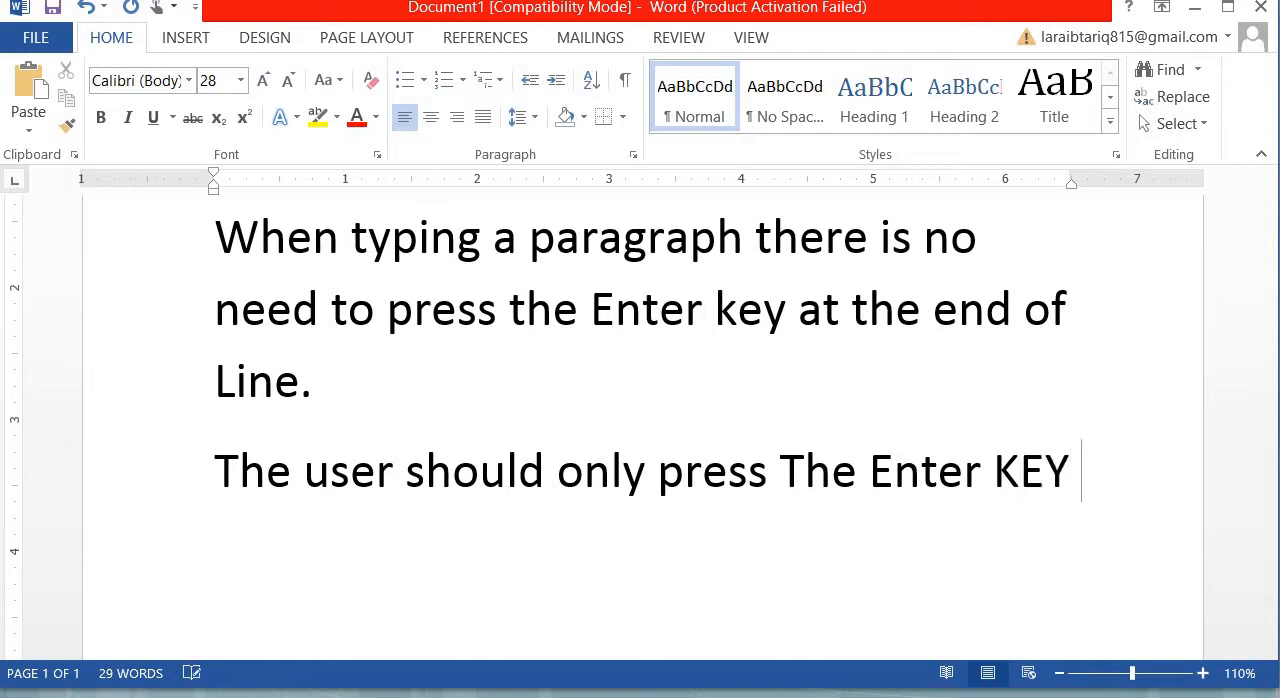
pyautogui.write(' when')
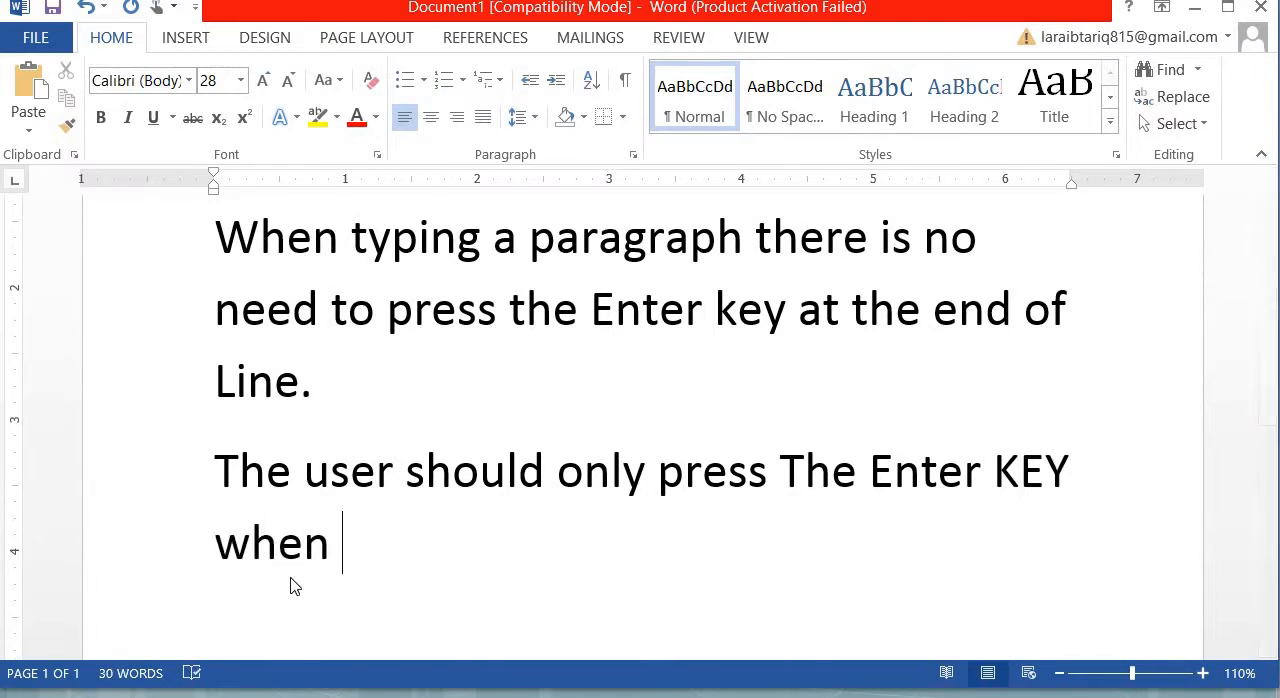
pyautogui.write('he wants to end a line of text.')
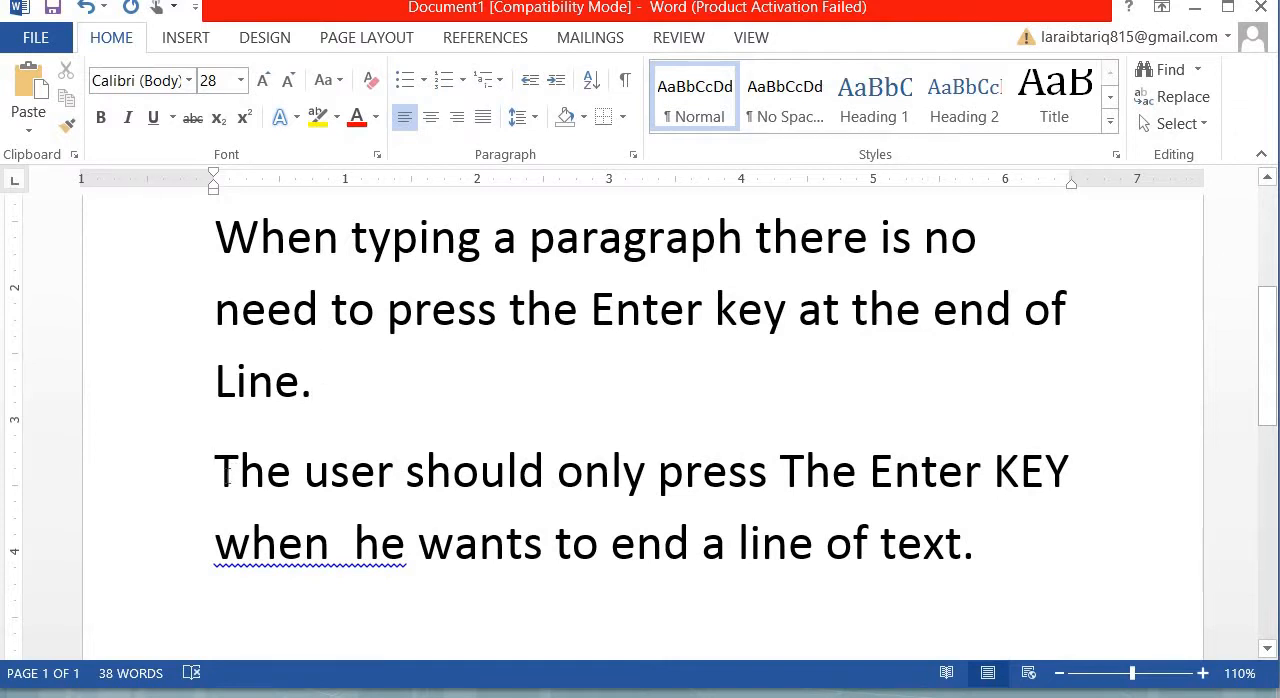
# - Highlight the fourth paragraph, its first line alone and the third paragraph's second line, then clear the selection within "user"
pyautogui.click(226, 481)
pyautogui.keyDown('shift'); pyautogui.click(1131, 591); pyautogui.keyUp('shift')
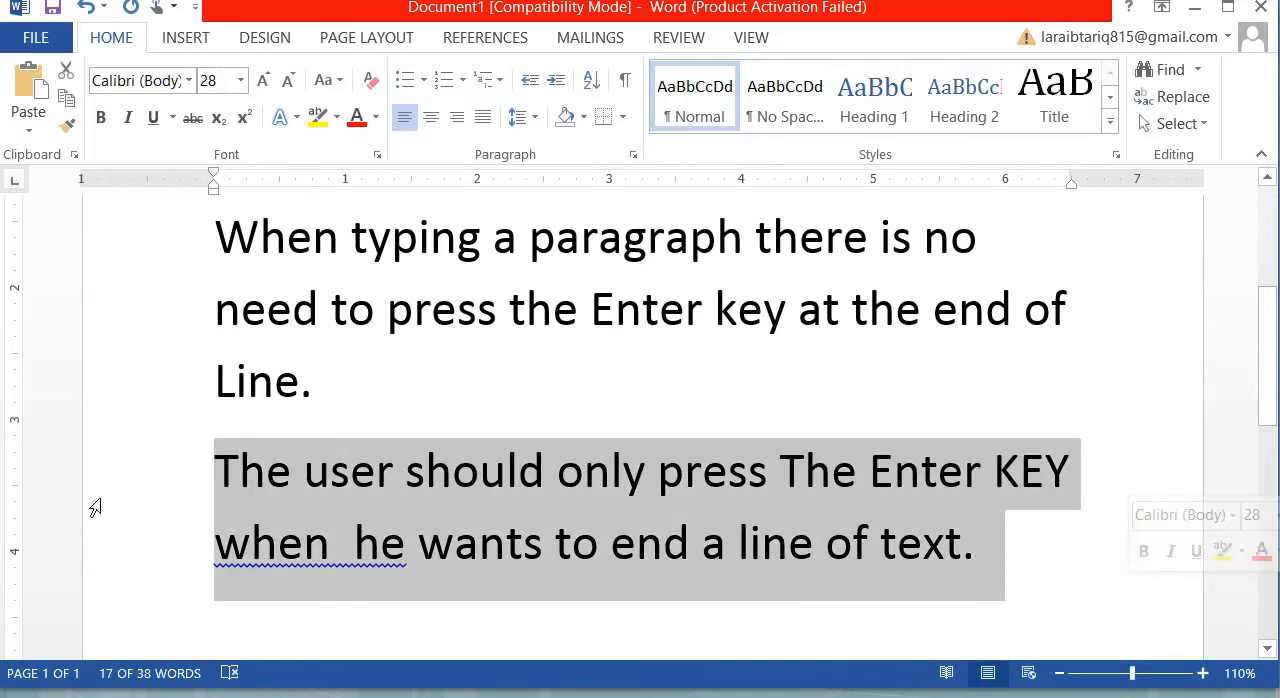
pyautogui.click(112, 476)
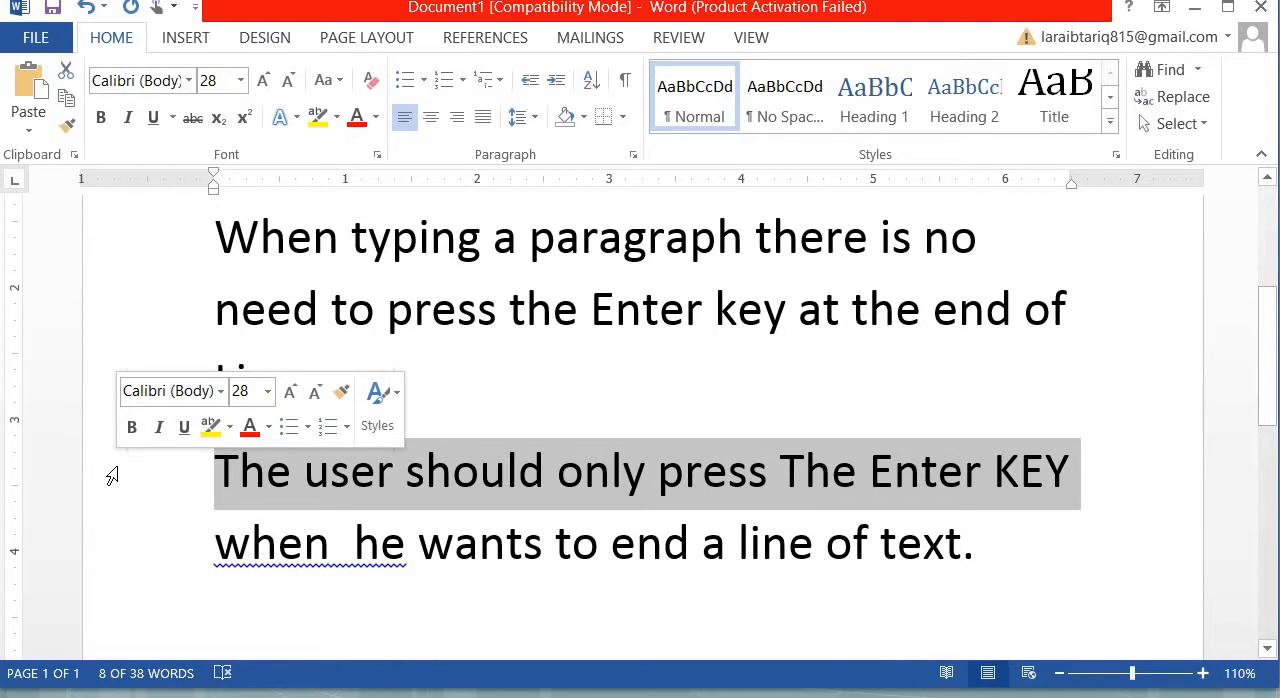
pyautogui.click(140, 318)
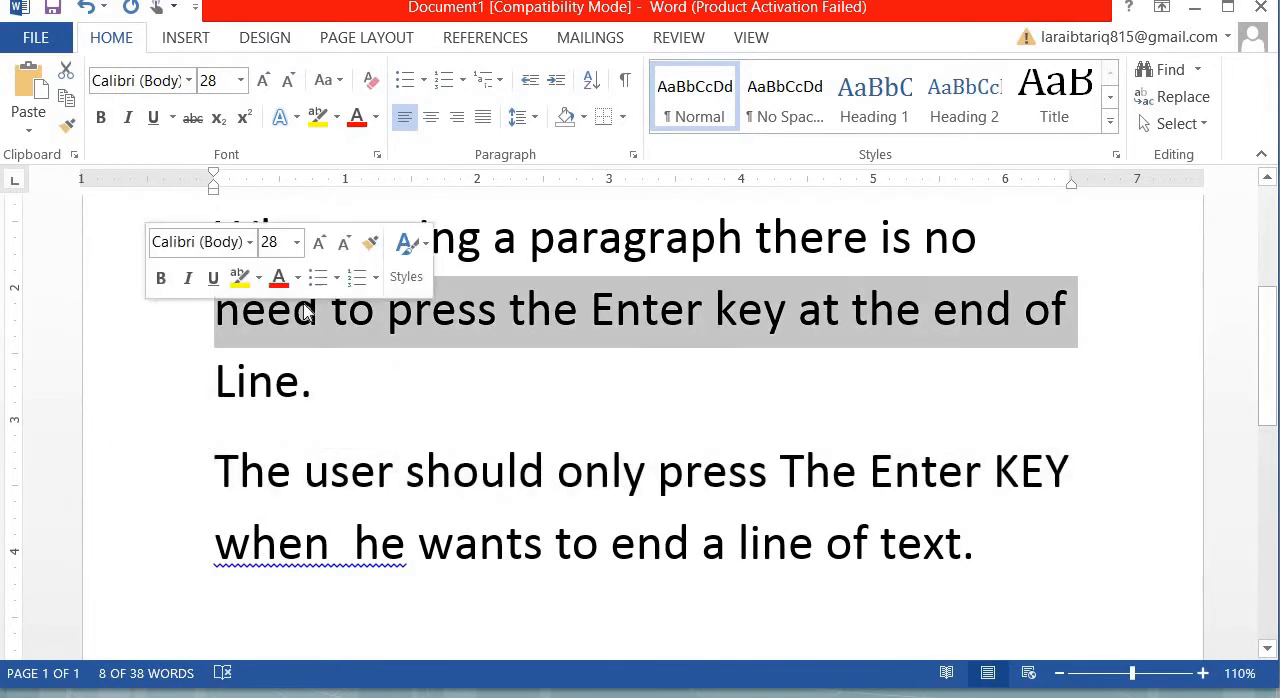
pyautogui.click(333, 494)
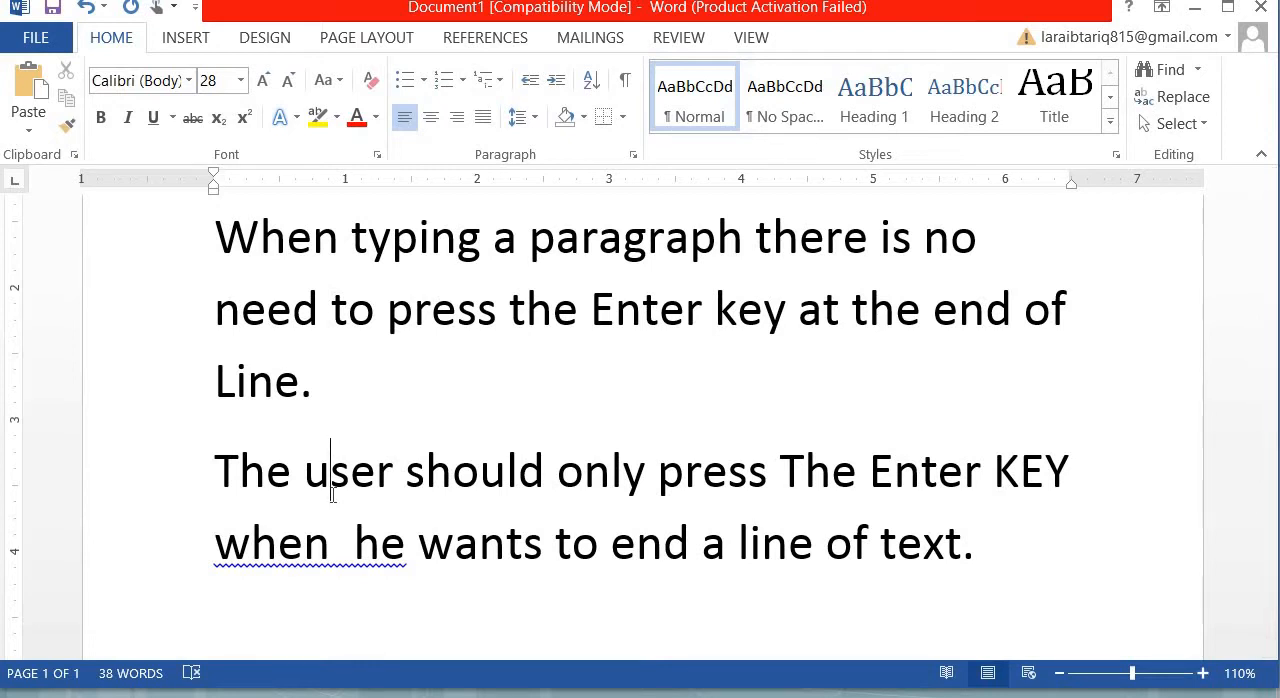
# - Move the insertion point between the beginnings and ends of the third paragraph's lines
pyautogui.click(211, 233)
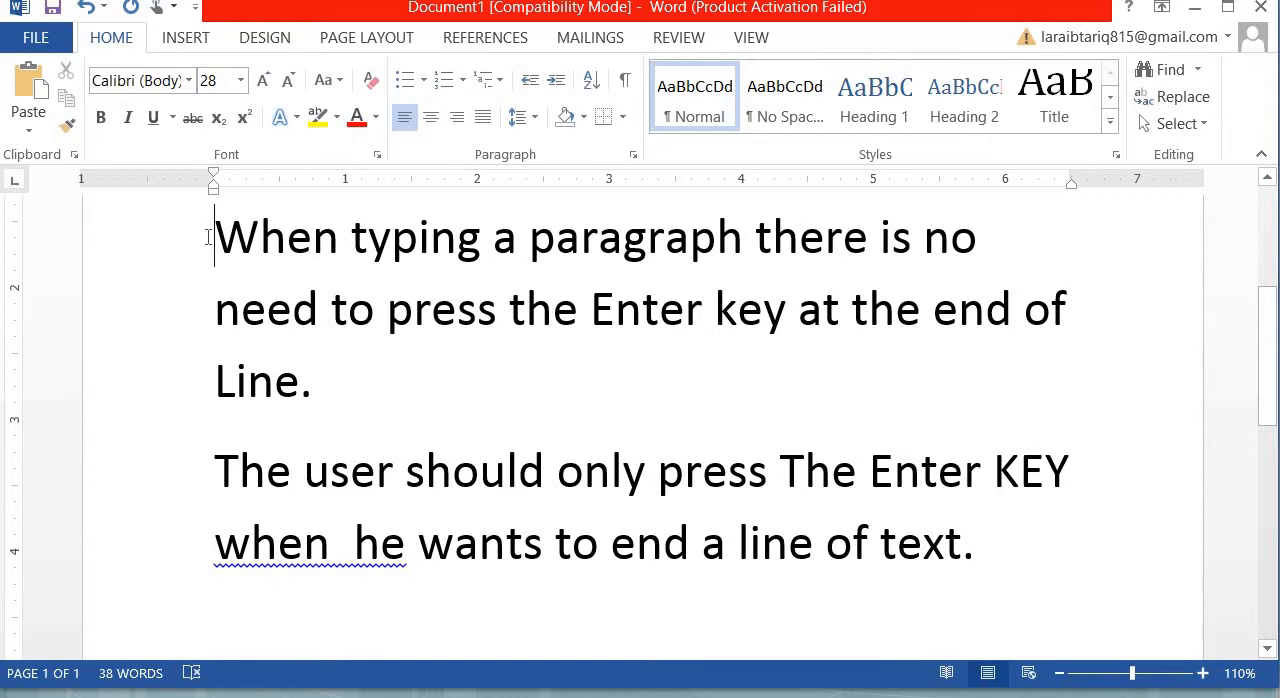
pyautogui.moveTo(300, 395); pyautogui.dragTo(340, 398)
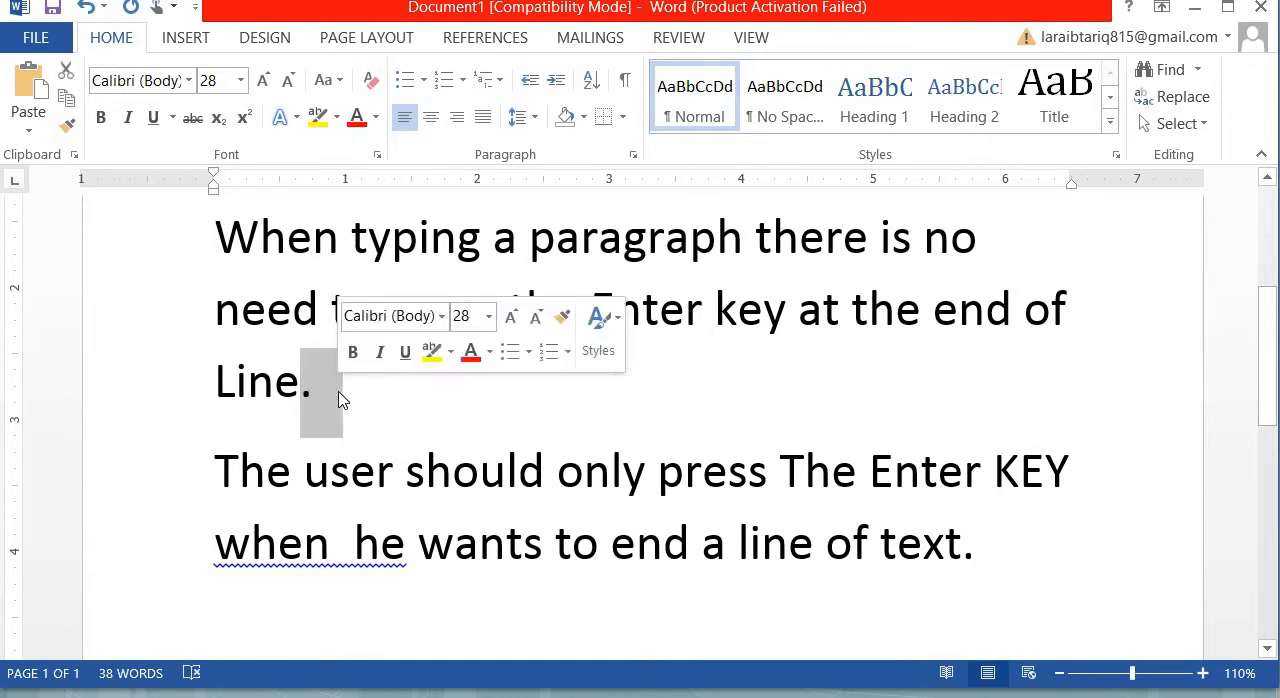
pyautogui.click(340, 395)
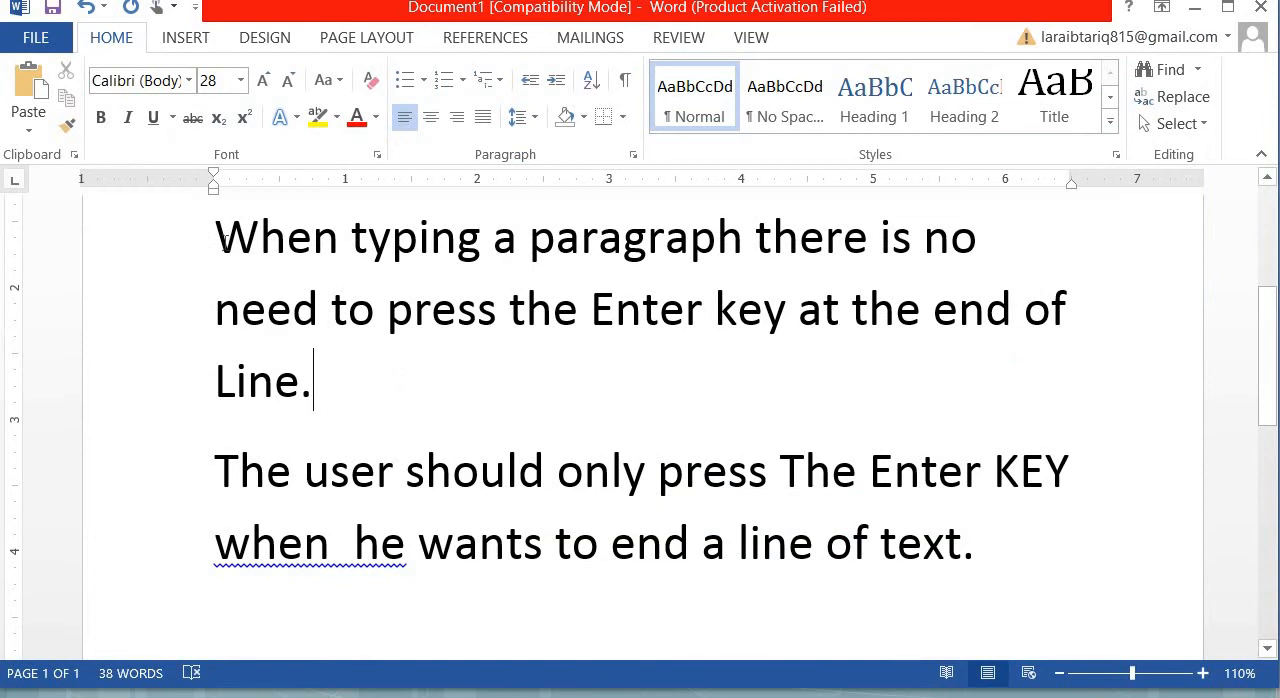
pyautogui.click(225, 238)
pyautogui.click(1068, 320)
pyautogui.click(215, 307)
pyautogui.click(324, 398)
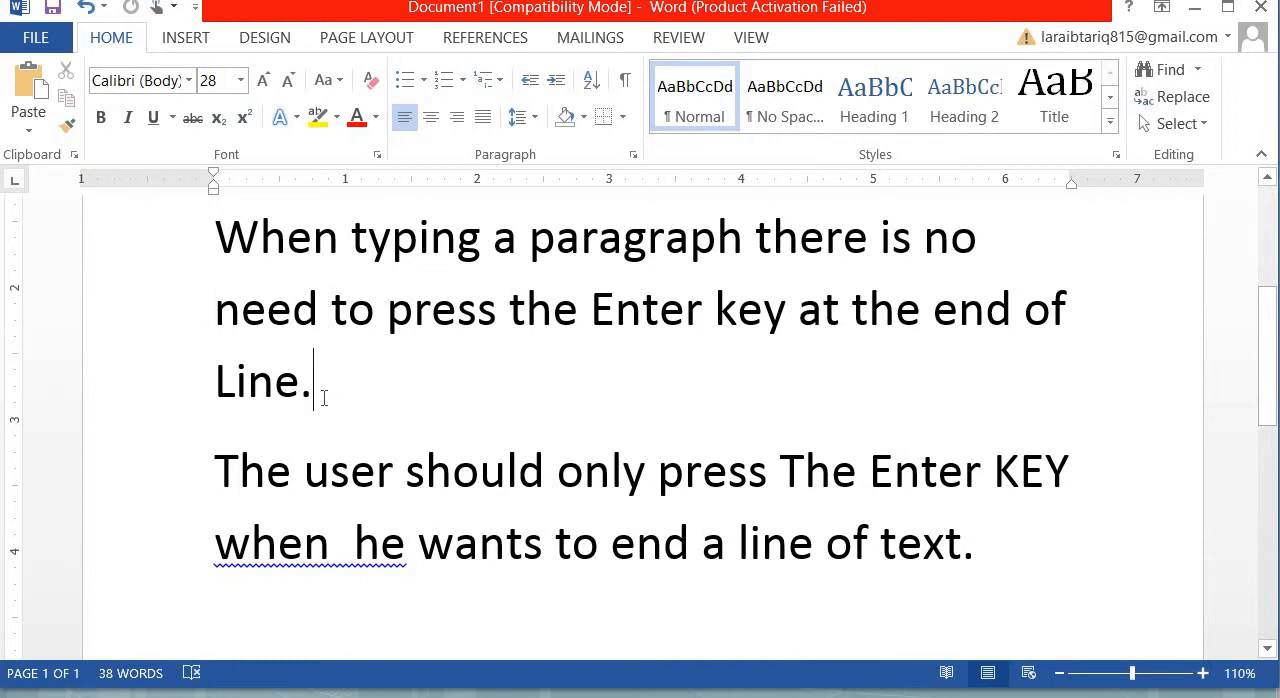
pyautogui.click(215, 375)
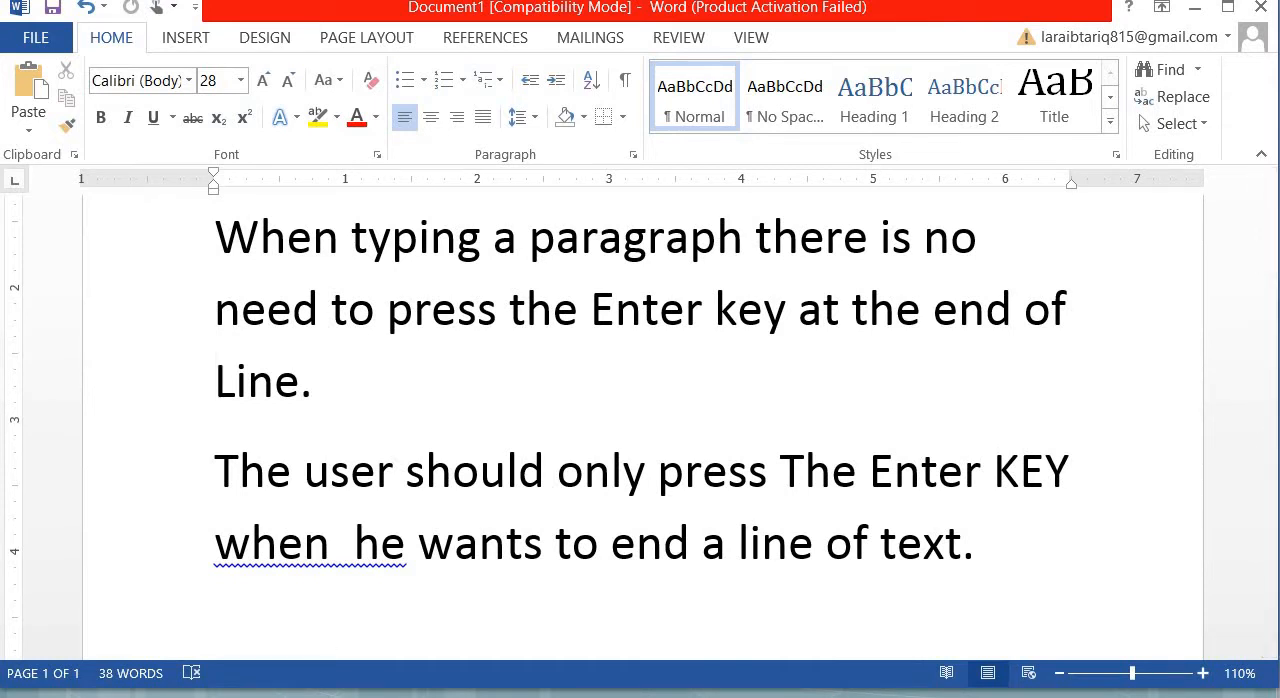
# - Consult the cursor movement shortcuts in class 07.pptx, then place Word's insertion point at both ends of the third paragraph's last two lines
pyautogui.moveTo(863, 697)
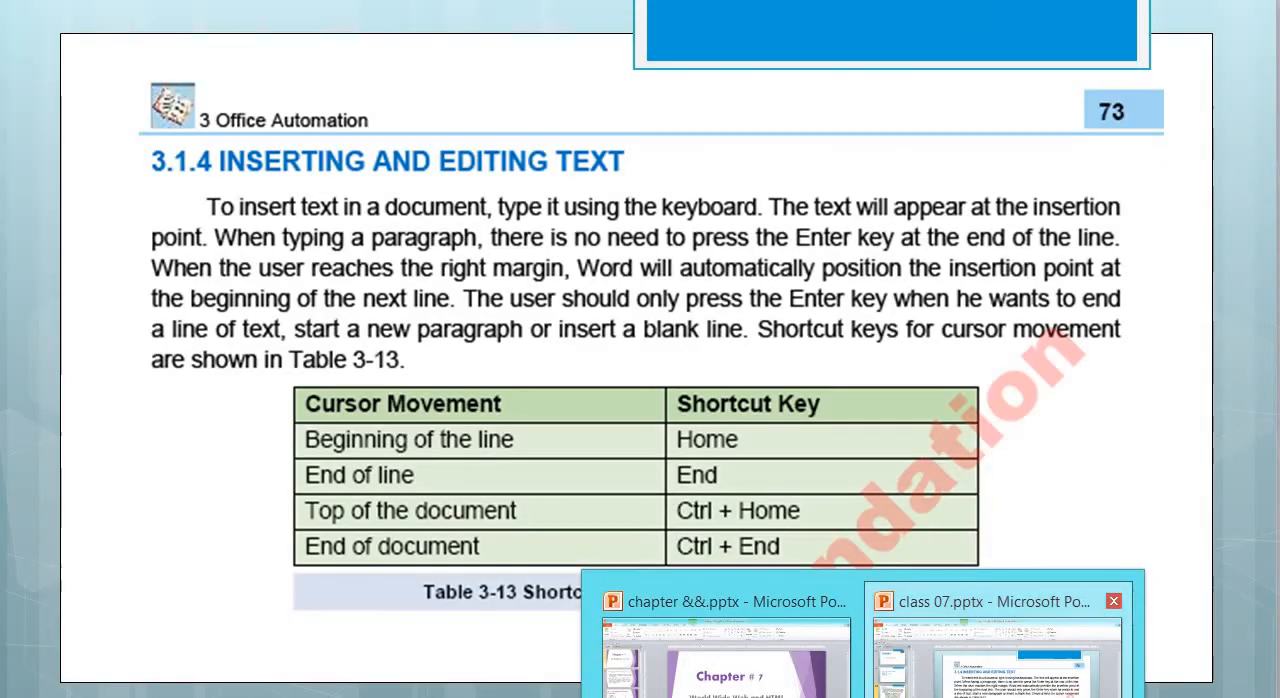
pyautogui.click(1000, 662)
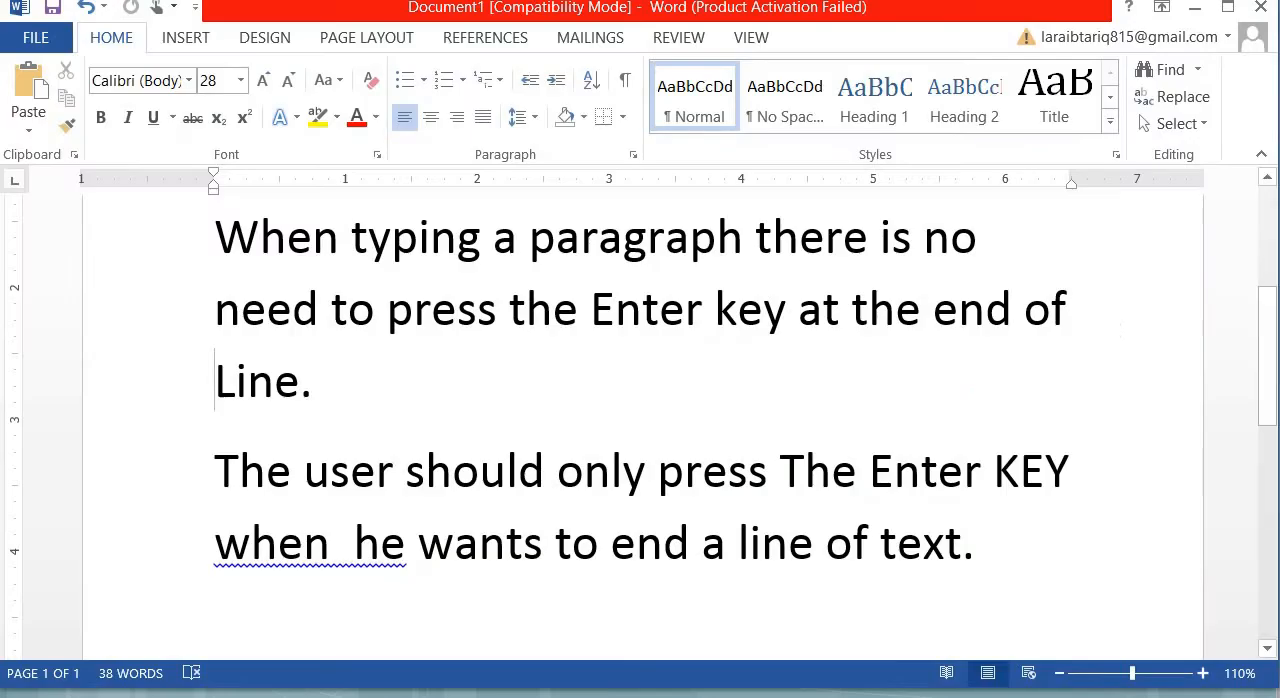
pyautogui.click(221, 297)
pyautogui.click(1074, 320)
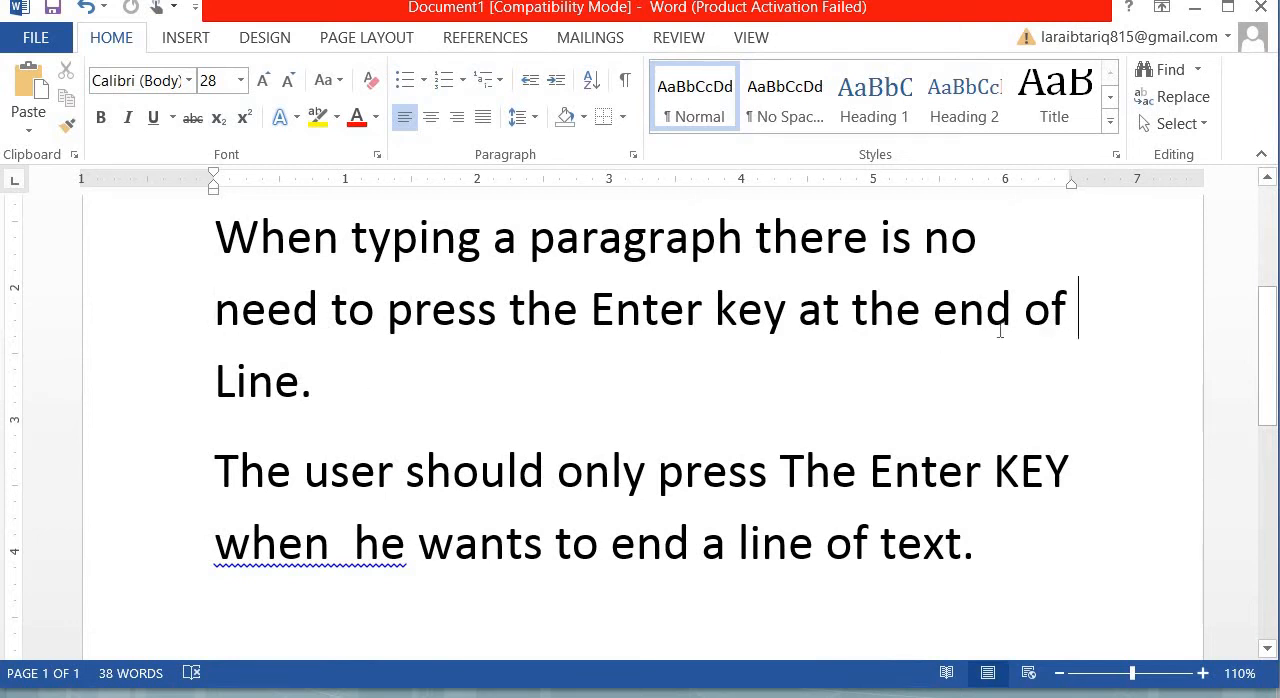
pyautogui.click(206, 381)
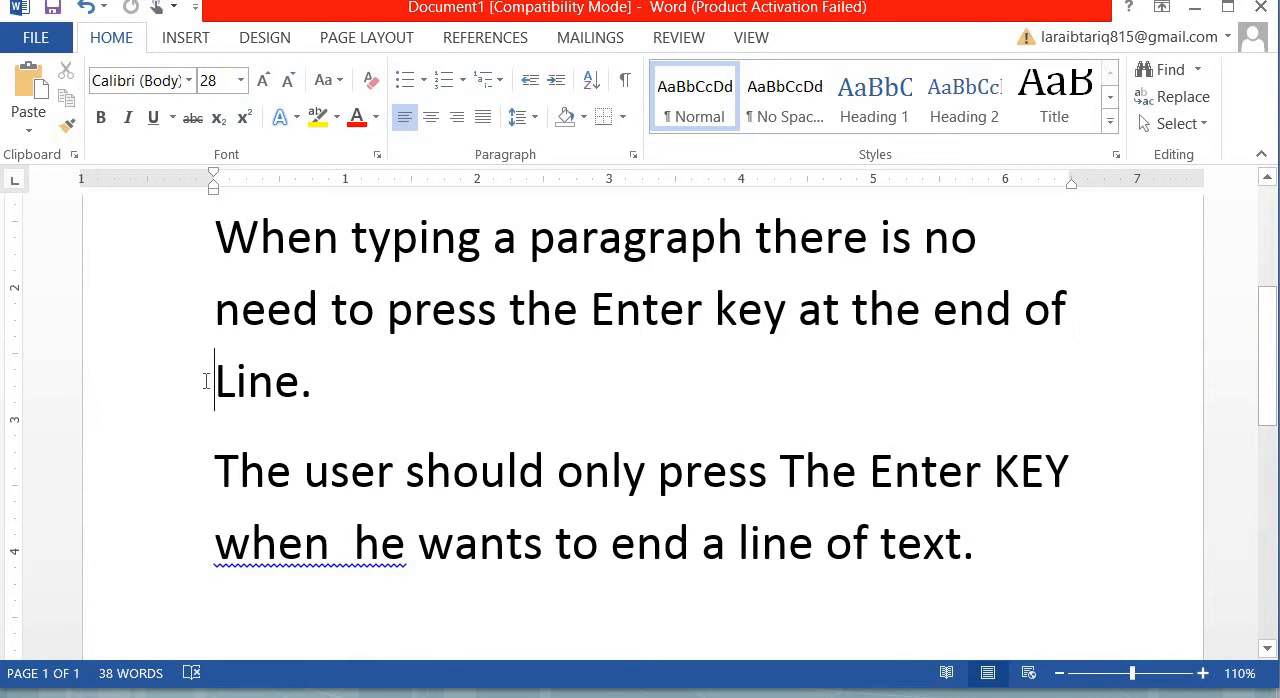
pyautogui.click(319, 393)
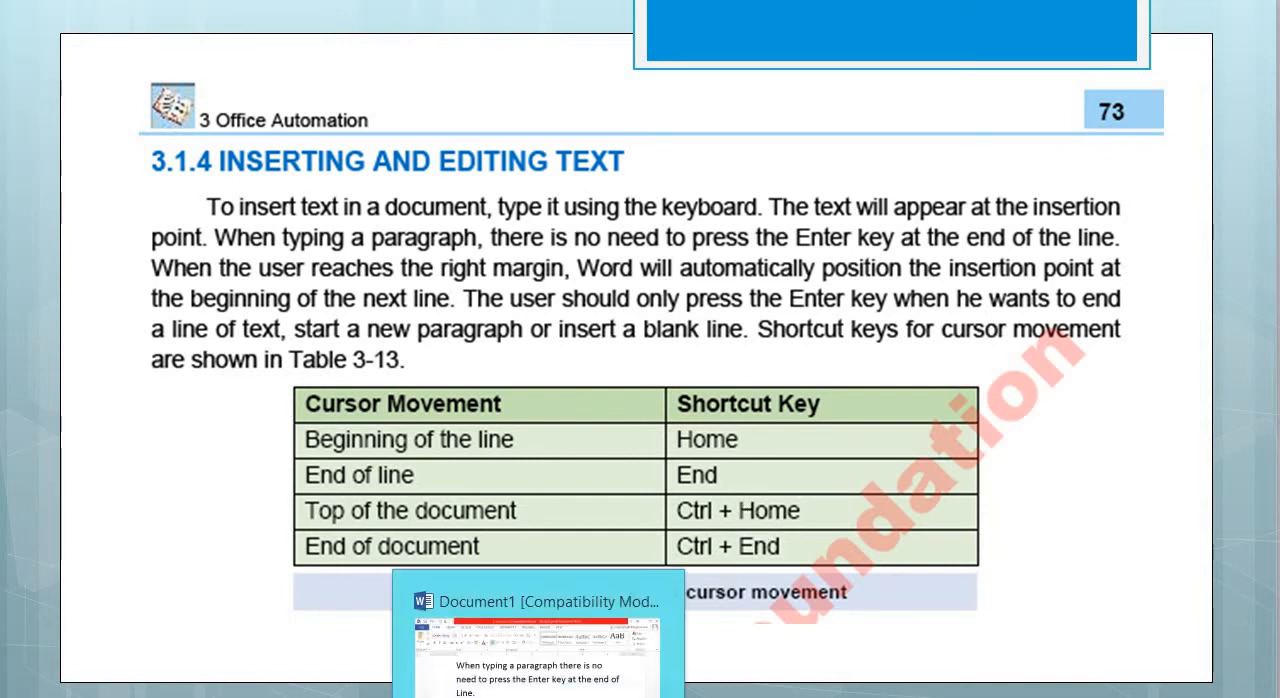
# - Switch back to Word and move the insertion point to the document's end after "text.", then to its top before "Computer"
pyautogui.click(539, 696)
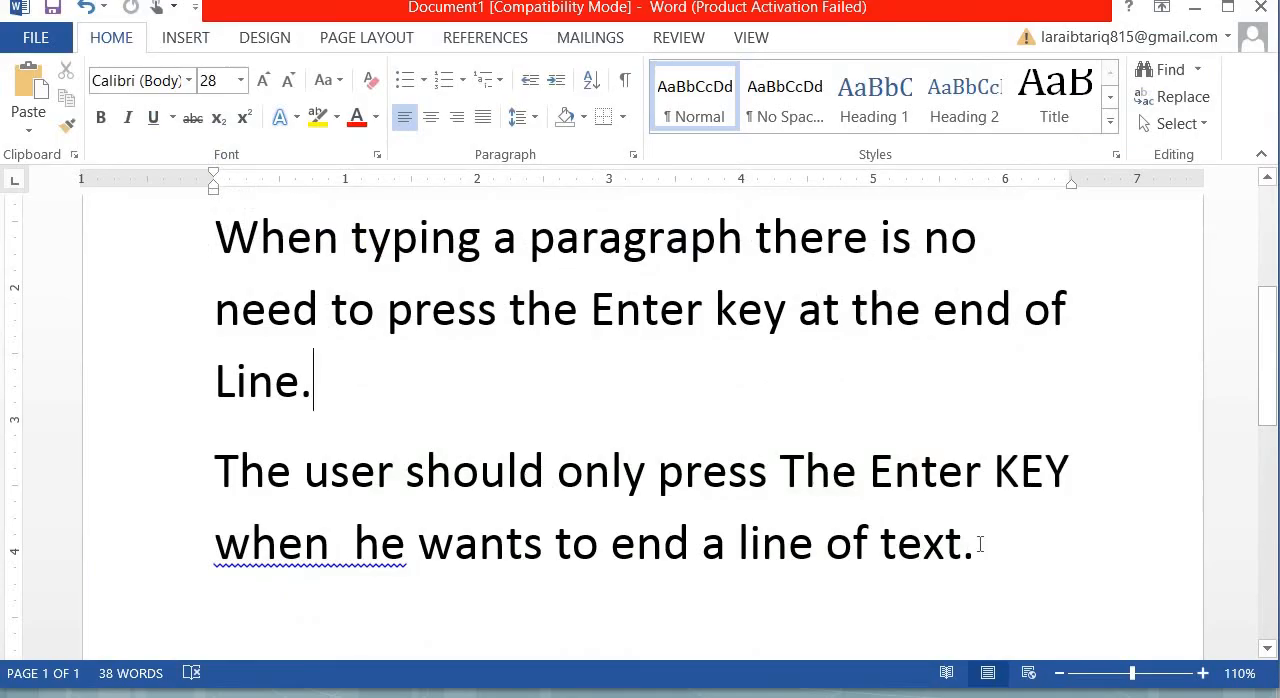
pyautogui.click(967, 552)
pyautogui.click(996, 555)
pyautogui.scroll(5, 1131, 346)
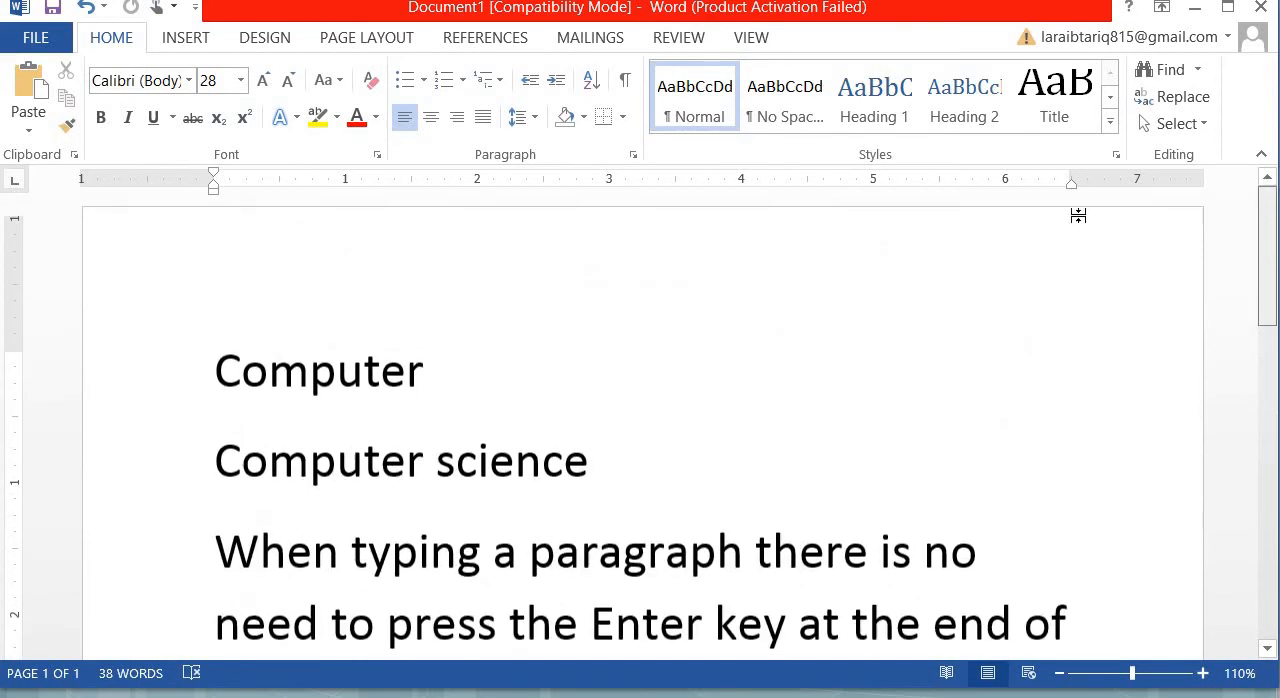
pyautogui.click(202, 366)
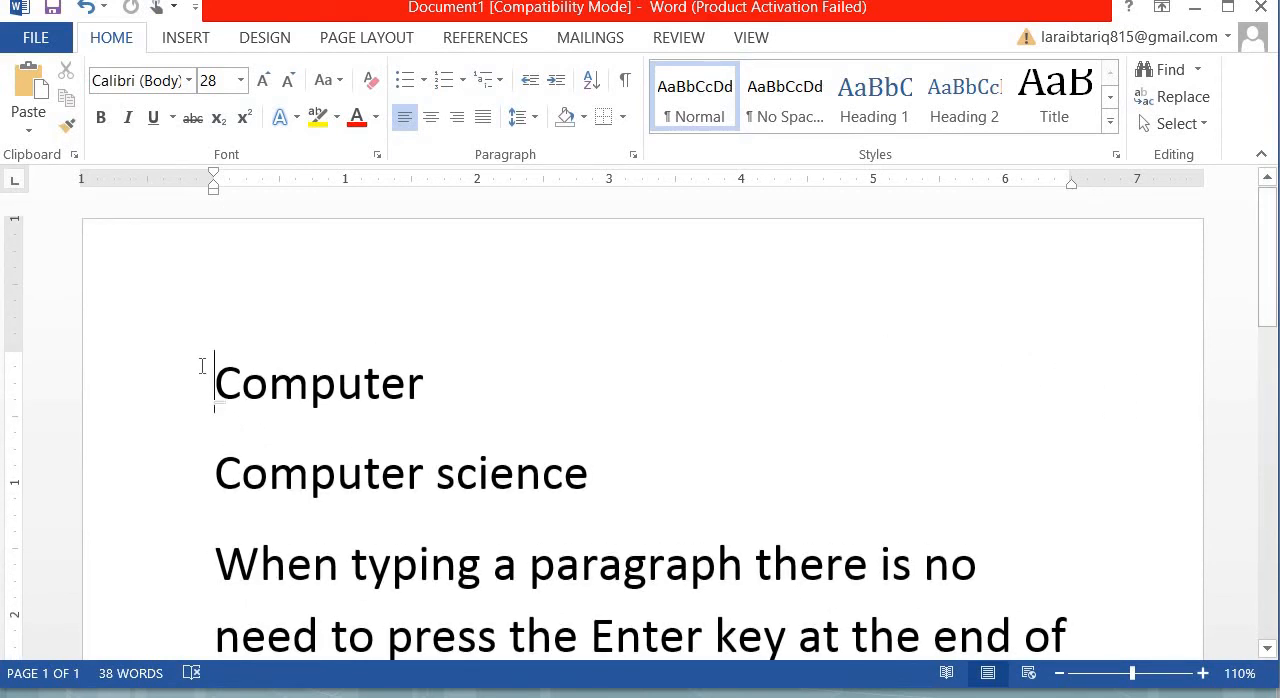